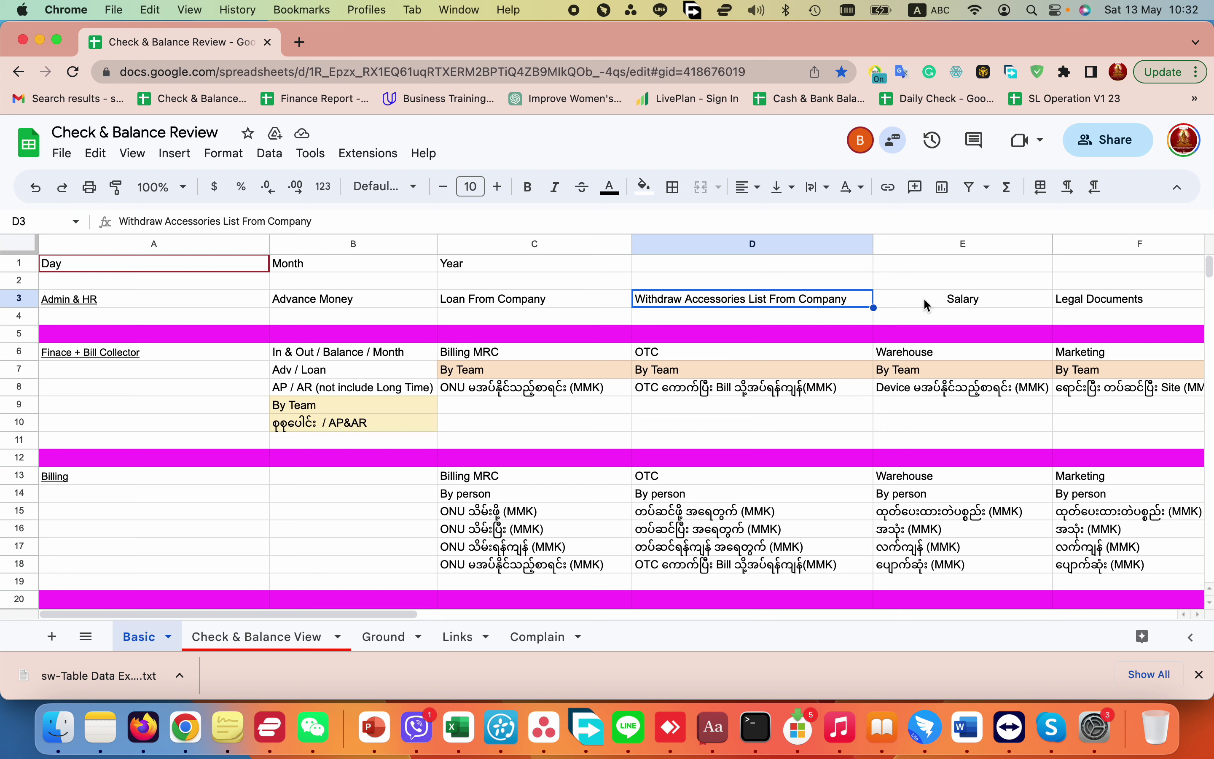
- Review the Salary and Legal Documents items under Admin & HR and the Finance + Bill Collector items in column B
left_click(927, 305)
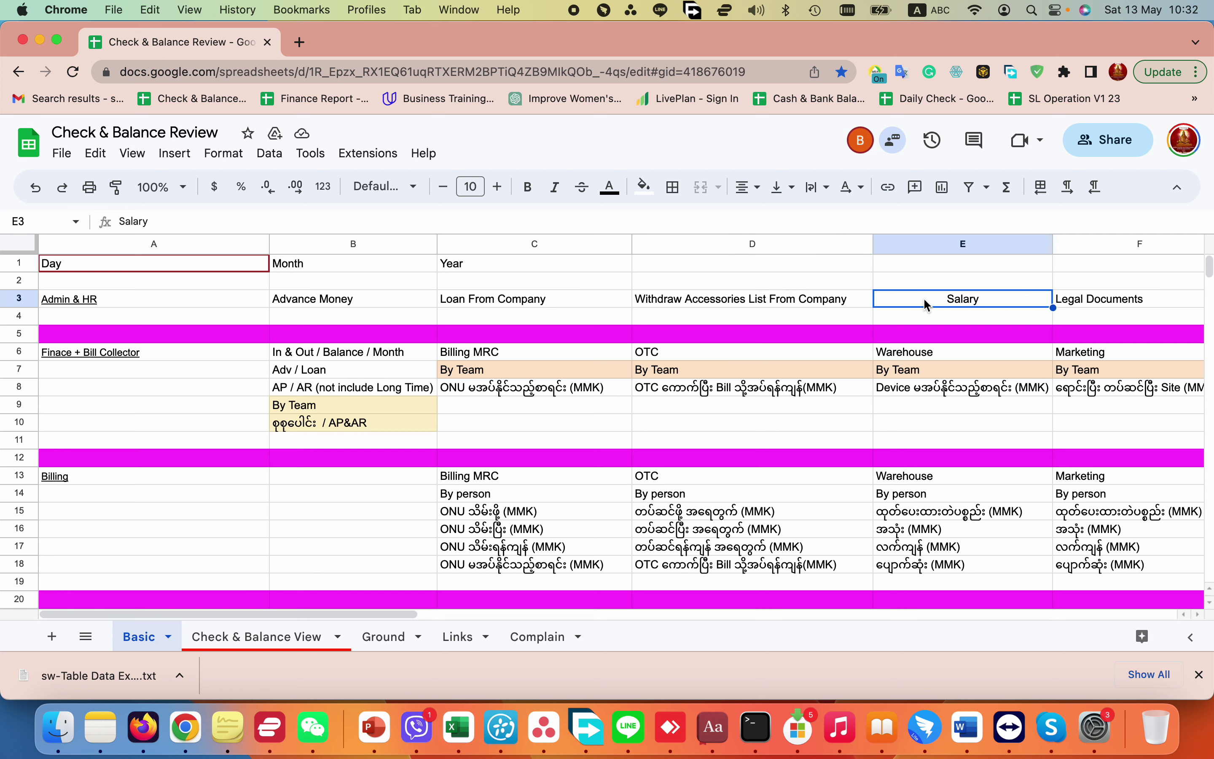
left_click(1077, 303)
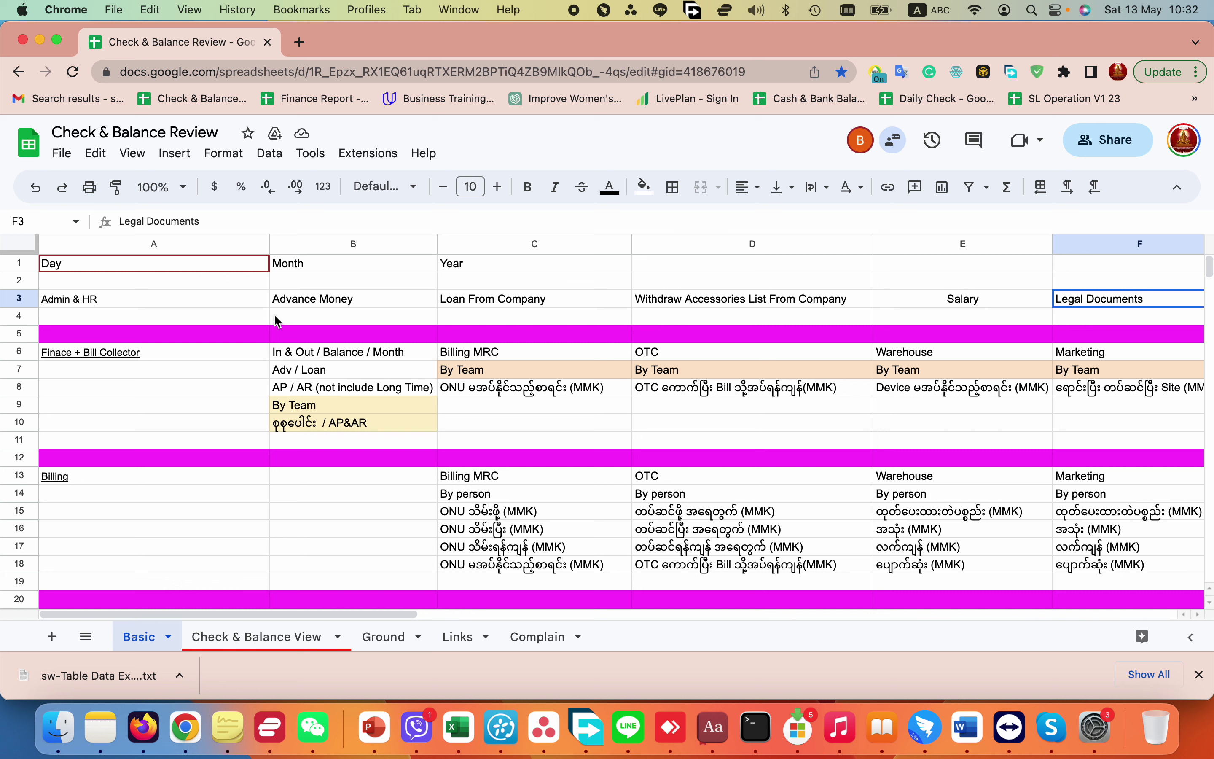
left_click(230, 376)
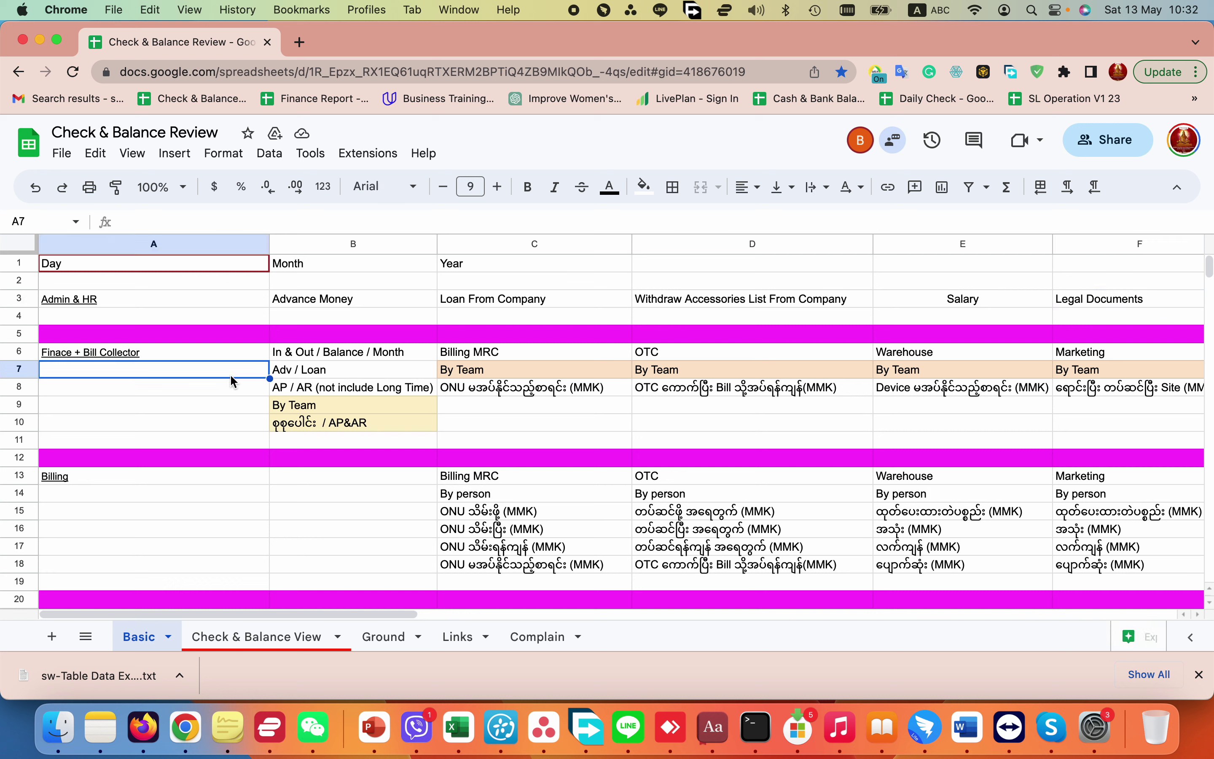
left_click(349, 354)
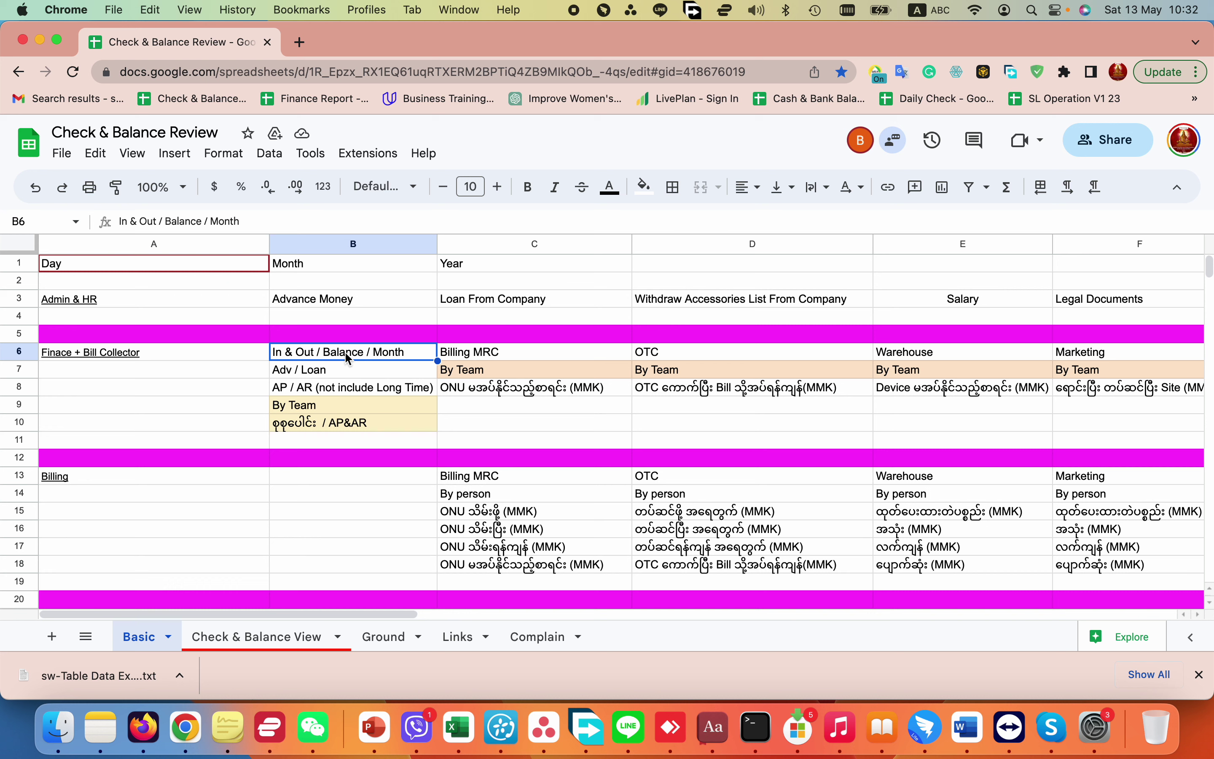
left_click(289, 377)
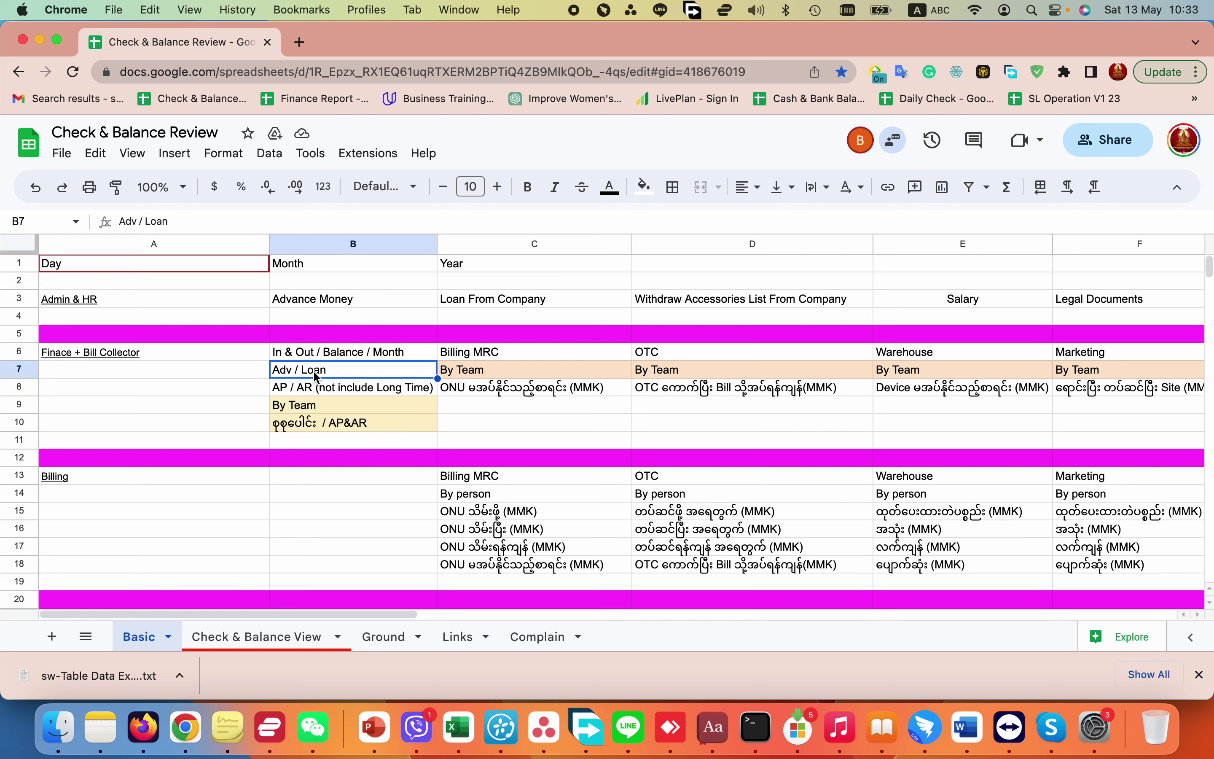
left_click(289, 395)
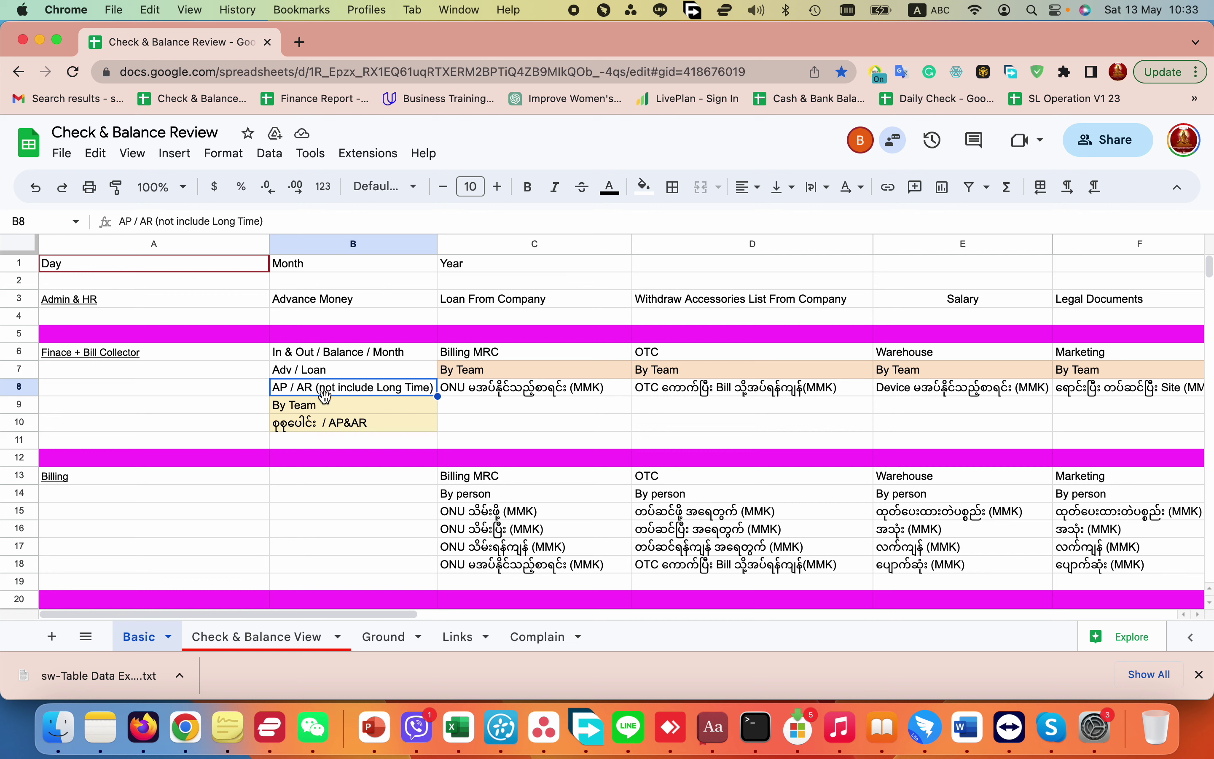
left_click(349, 408)
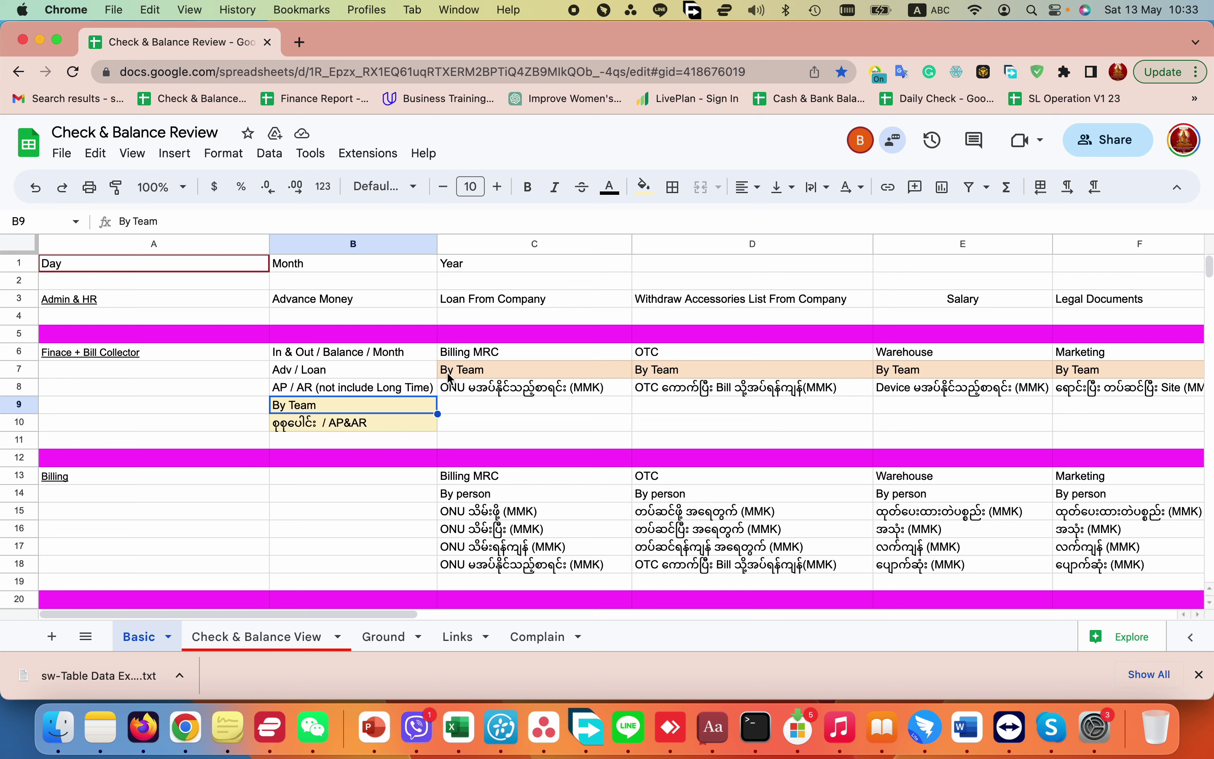
- Compare the Billing MRC team entry in the Finance section with the per-person ONU items in C15 to C18
left_click(487, 391)
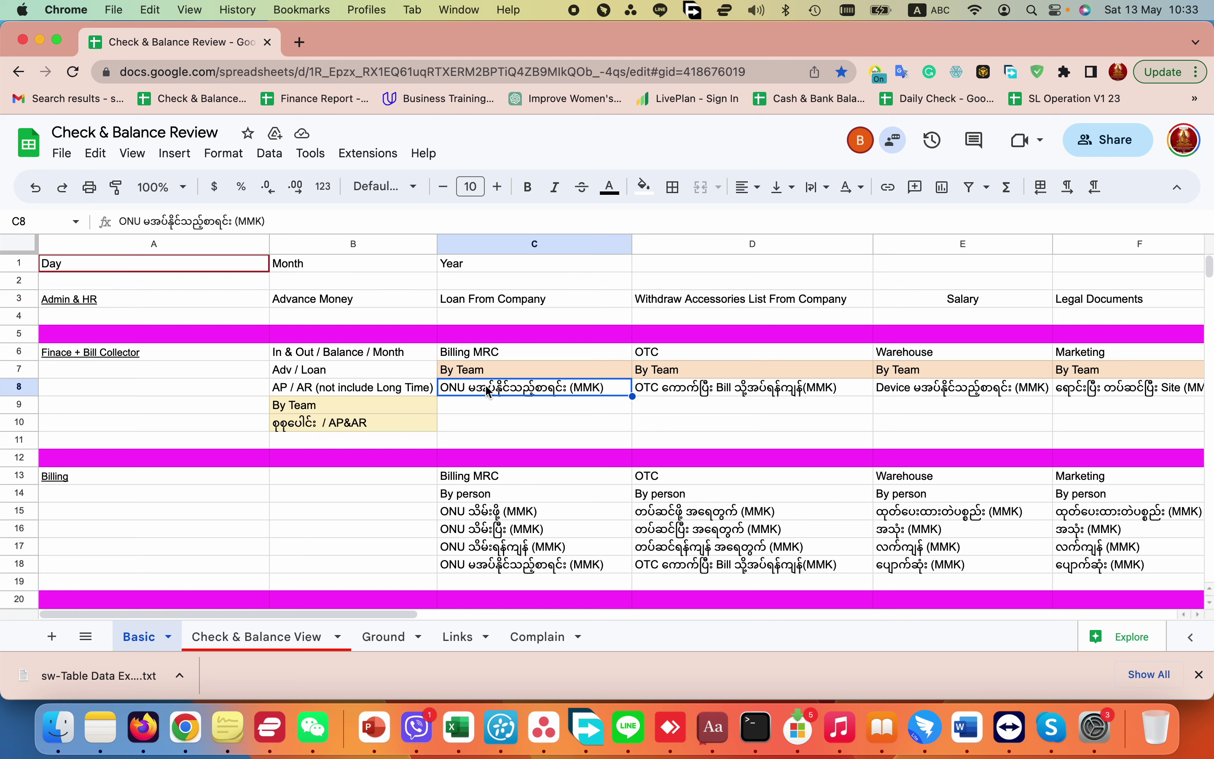
left_click(551, 412)
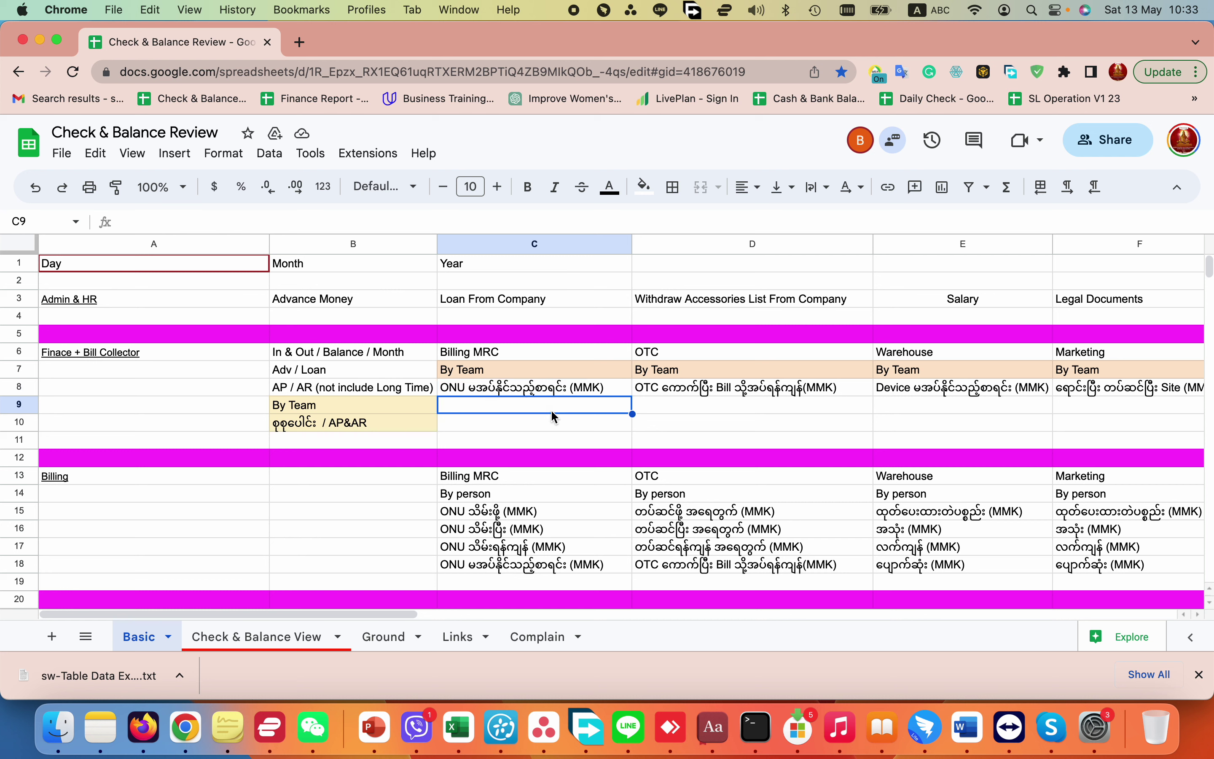
left_click(519, 518)
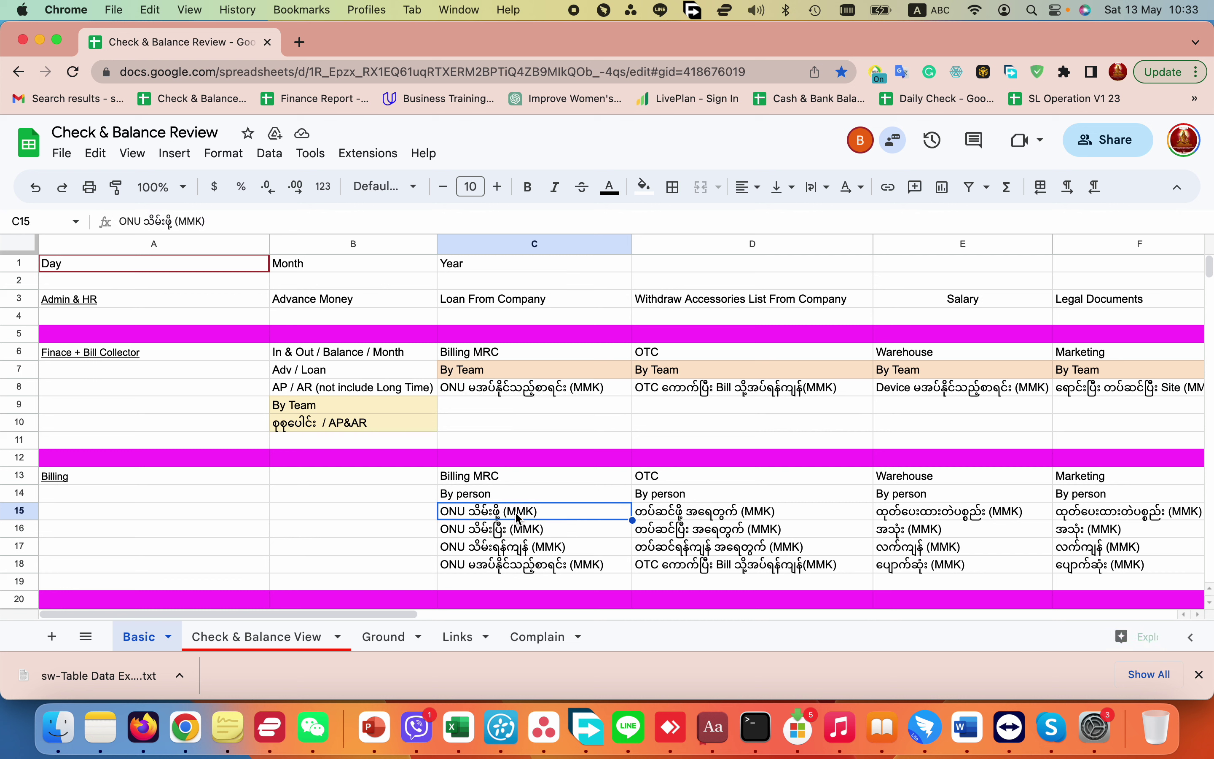
left_click(542, 533)
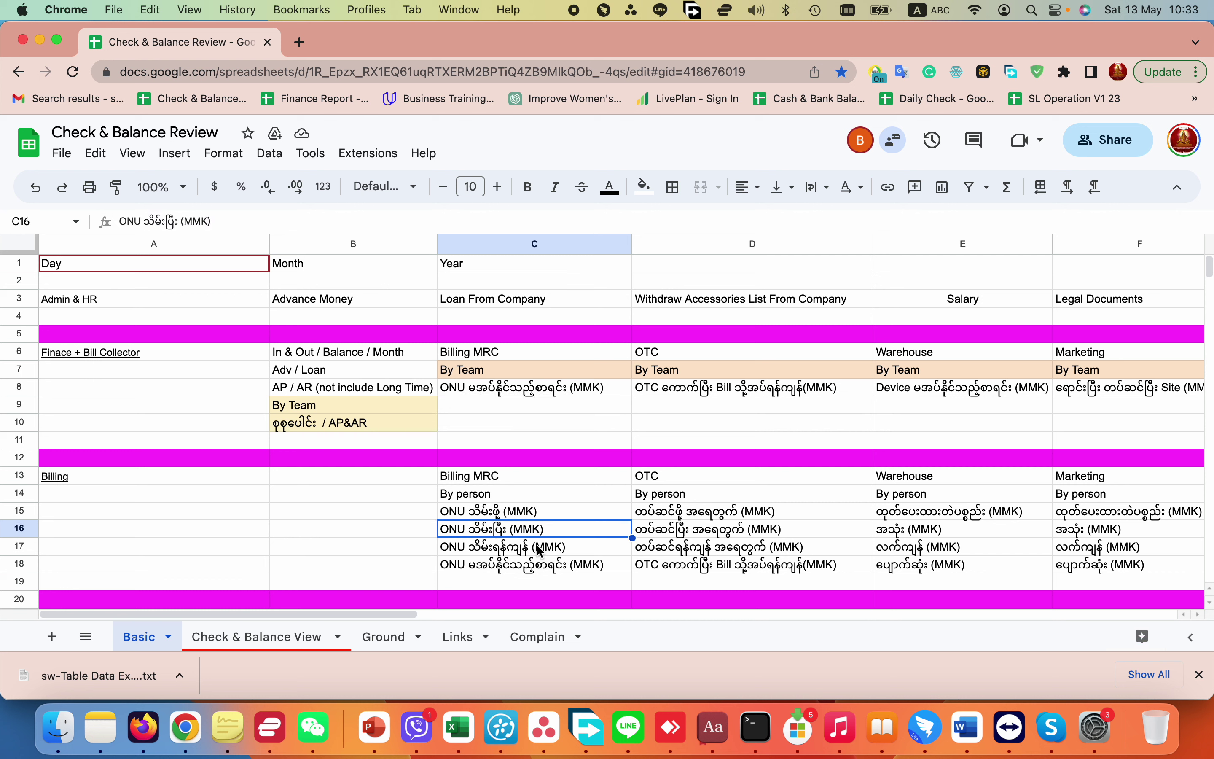
left_click(532, 552)
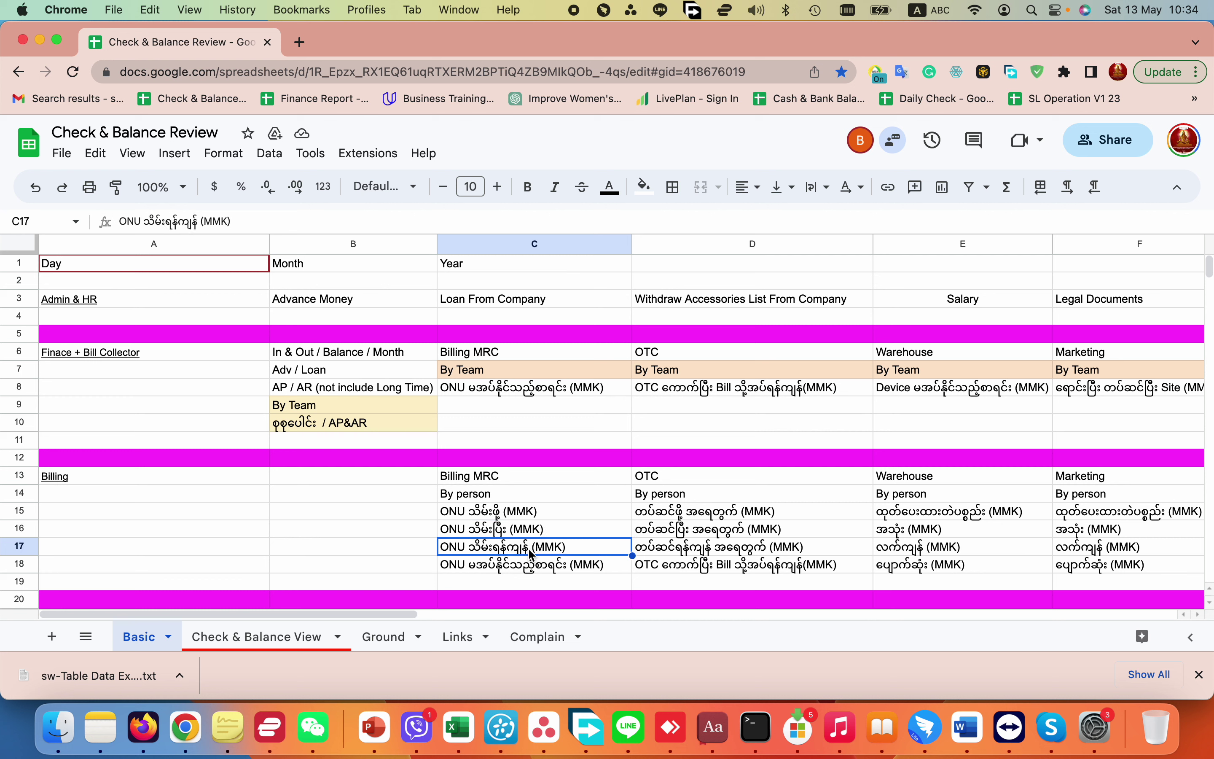
left_click(536, 562)
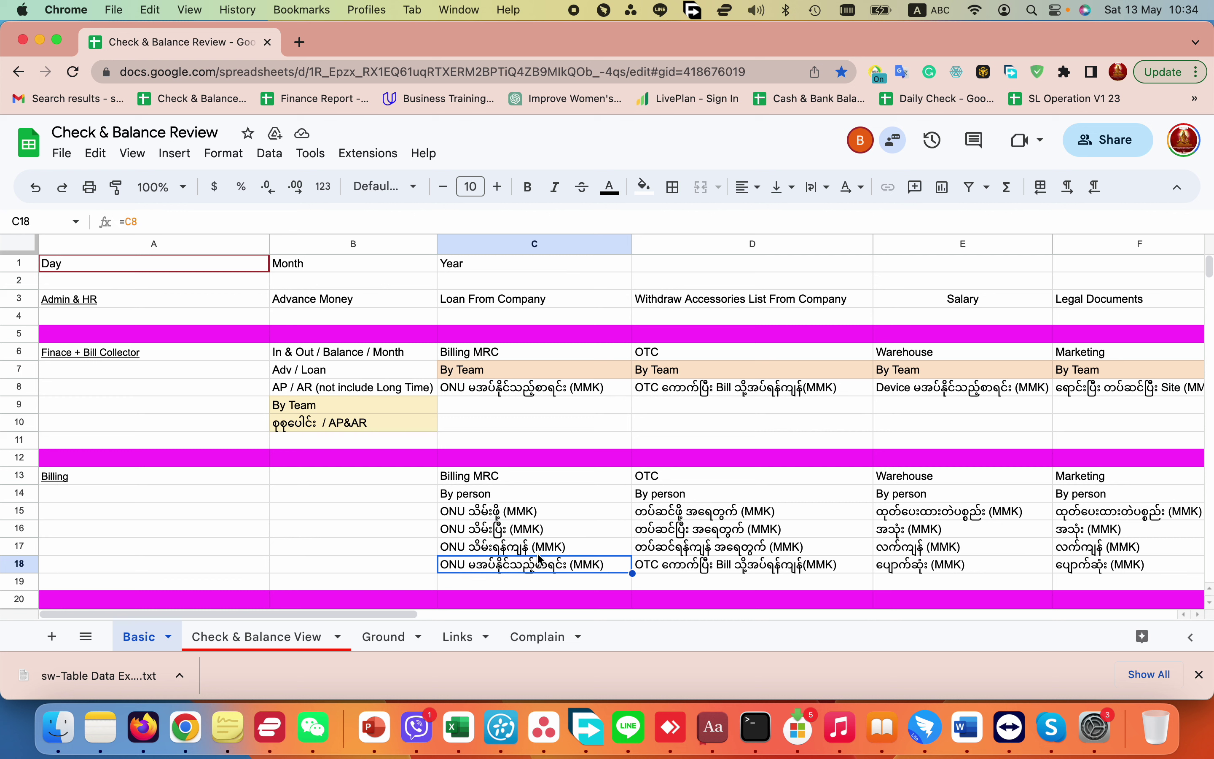
left_click(530, 389)
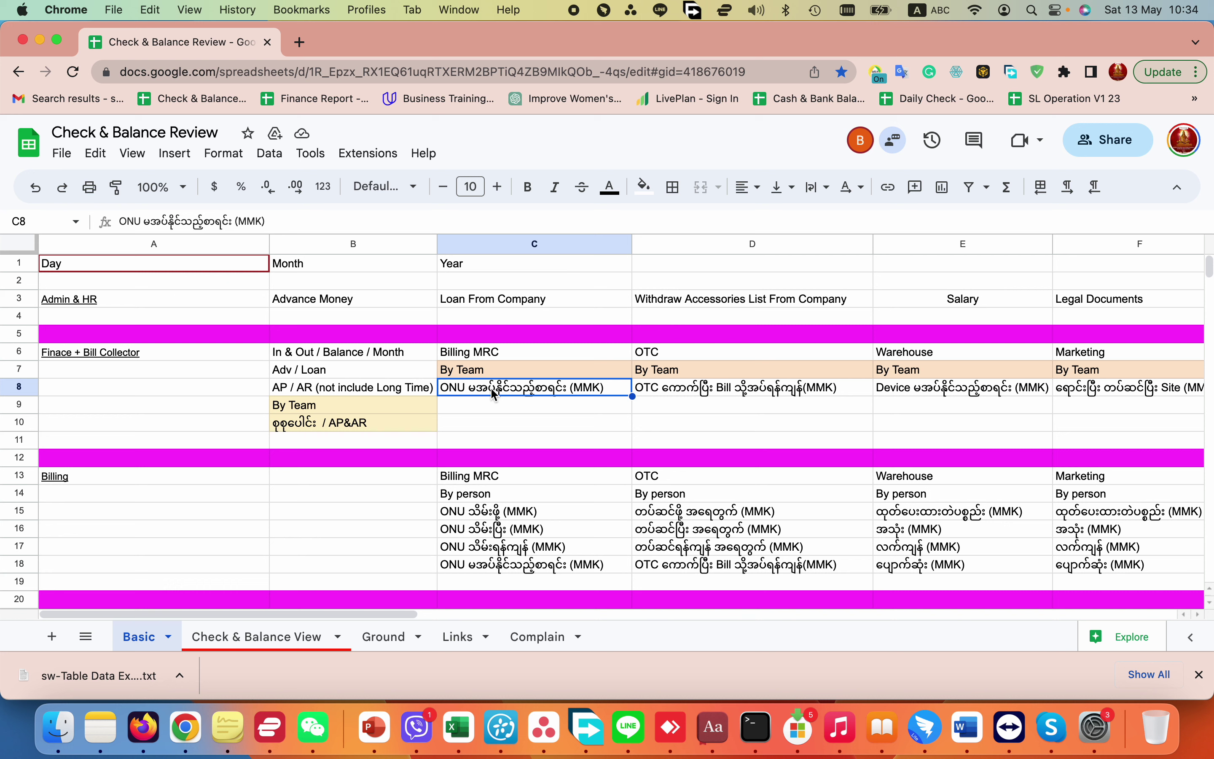
left_click(414, 427)
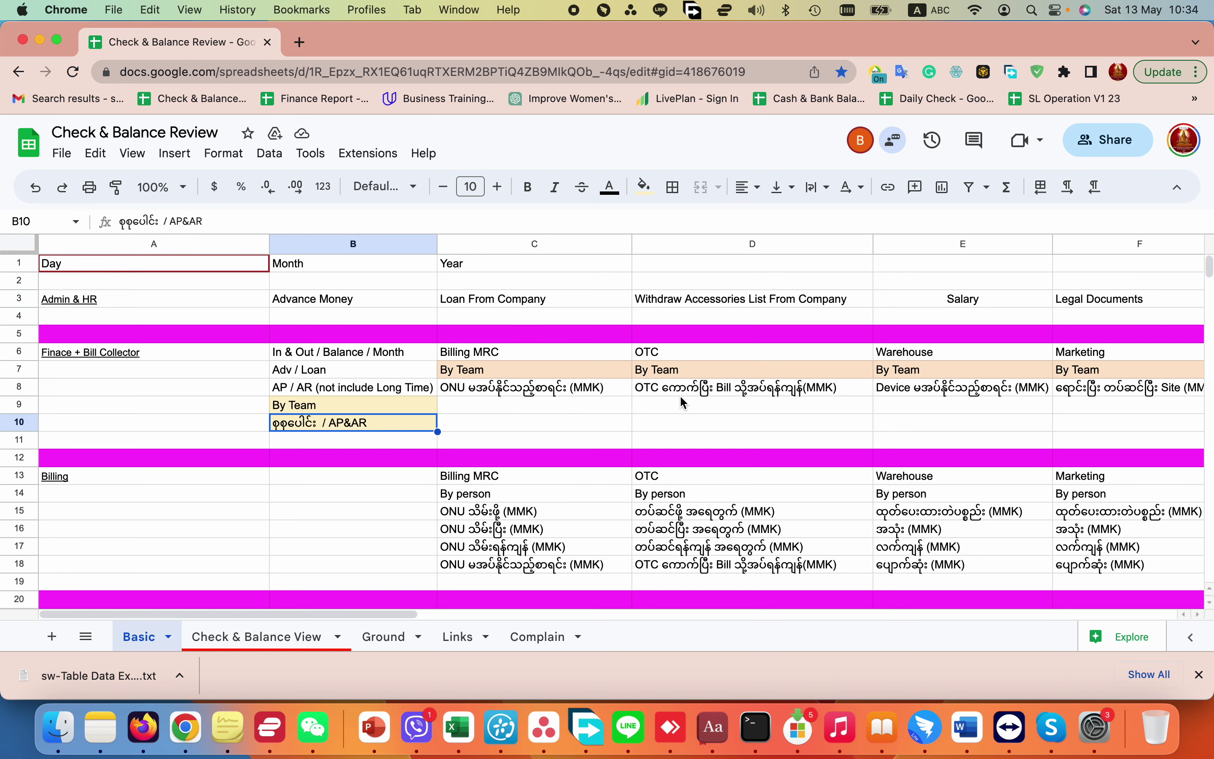
left_click(561, 400)
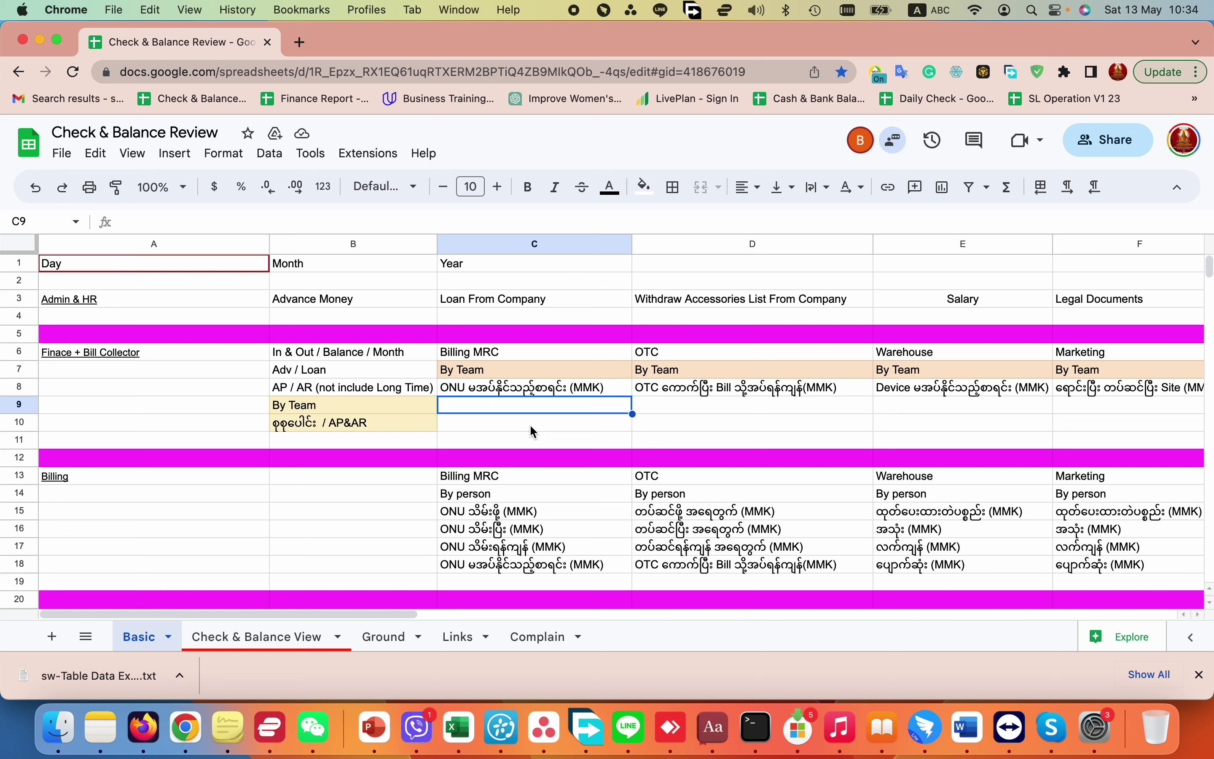
left_click(535, 394)
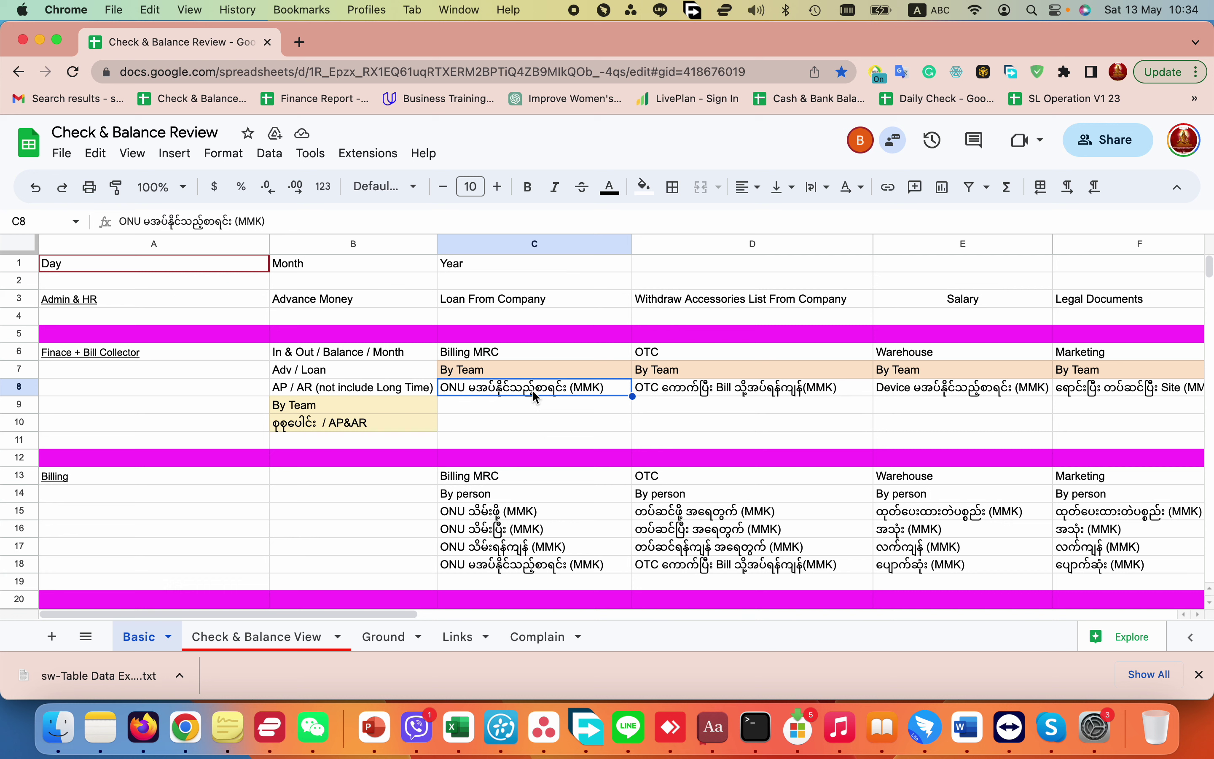
- Compare the OTC team entry in D8 with the per-person OTC items in D15 to D18 of the Billing section
left_click(679, 392)
scroll(679, 391, "right", 5)
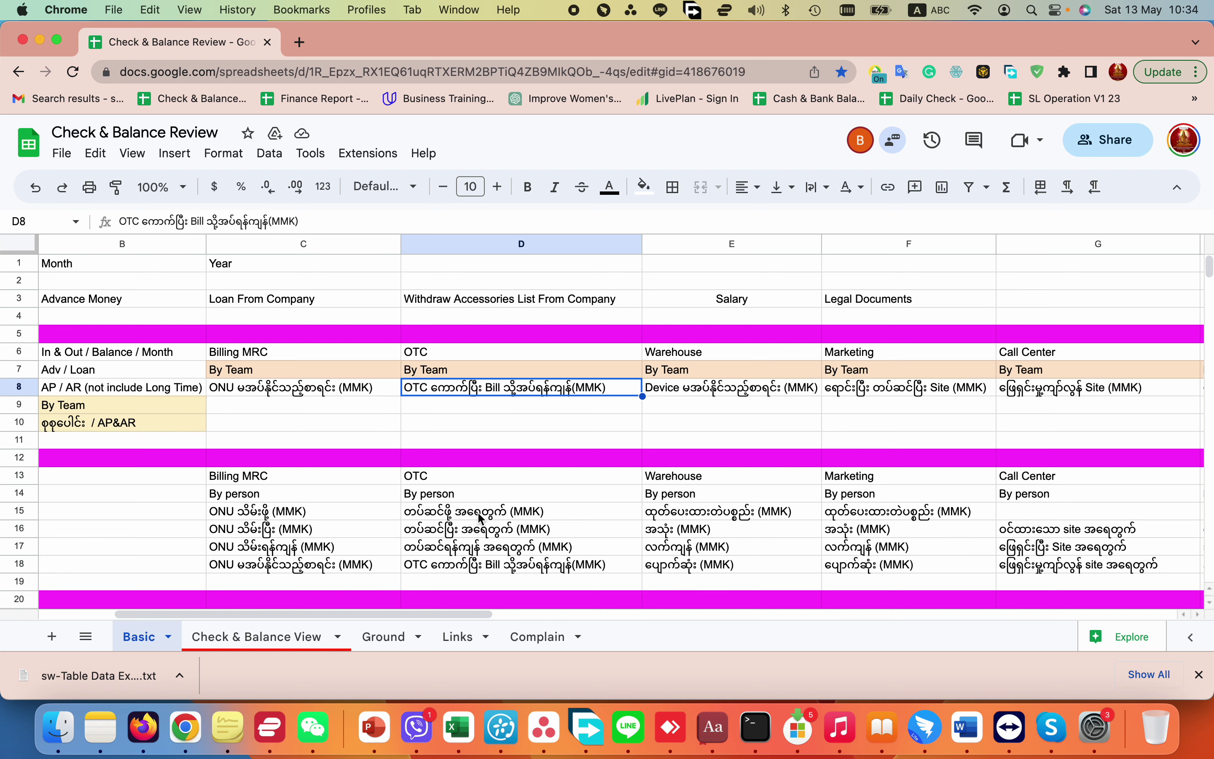
scroll(479, 511, "left", 5)
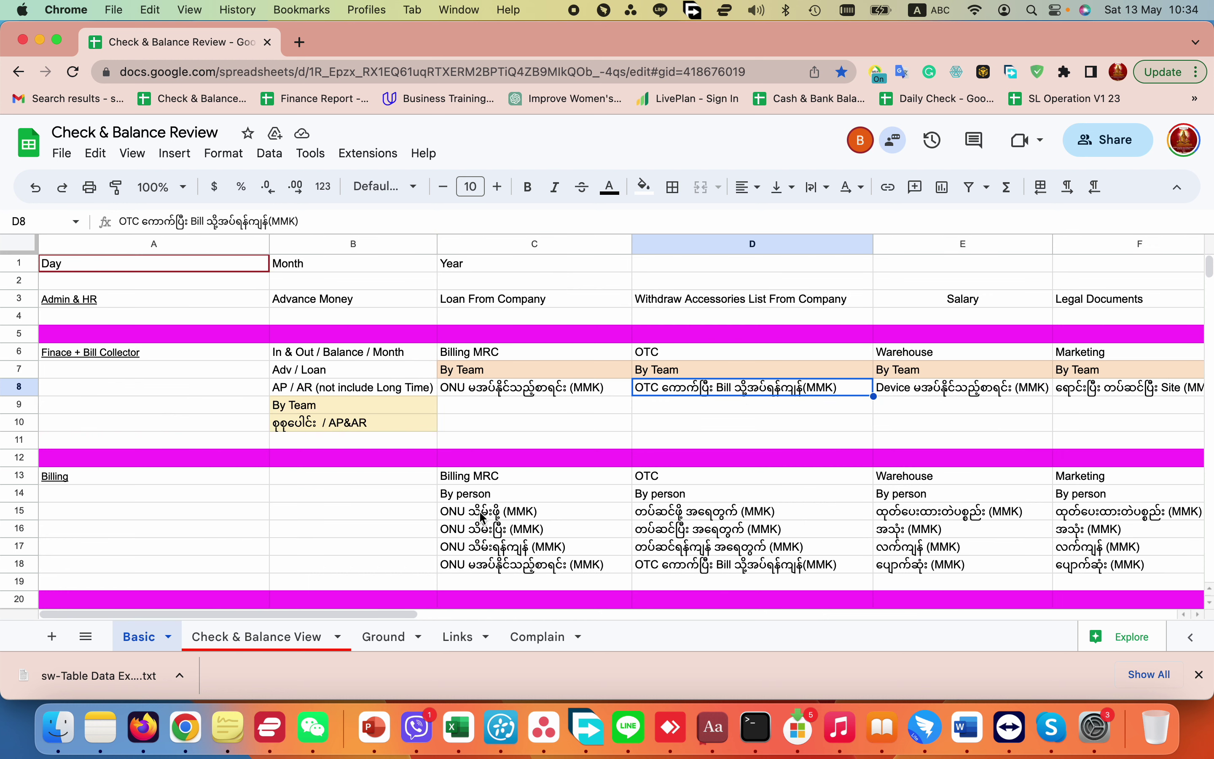
left_click(704, 513)
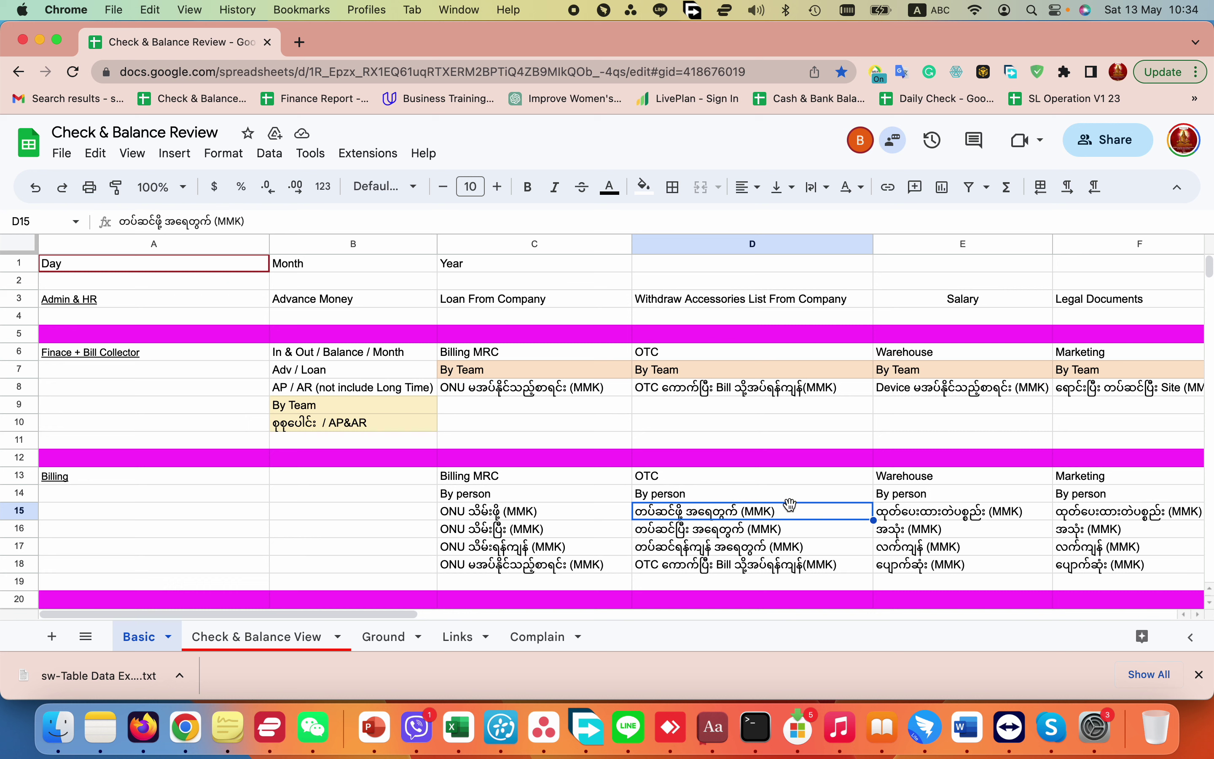
left_click(750, 534)
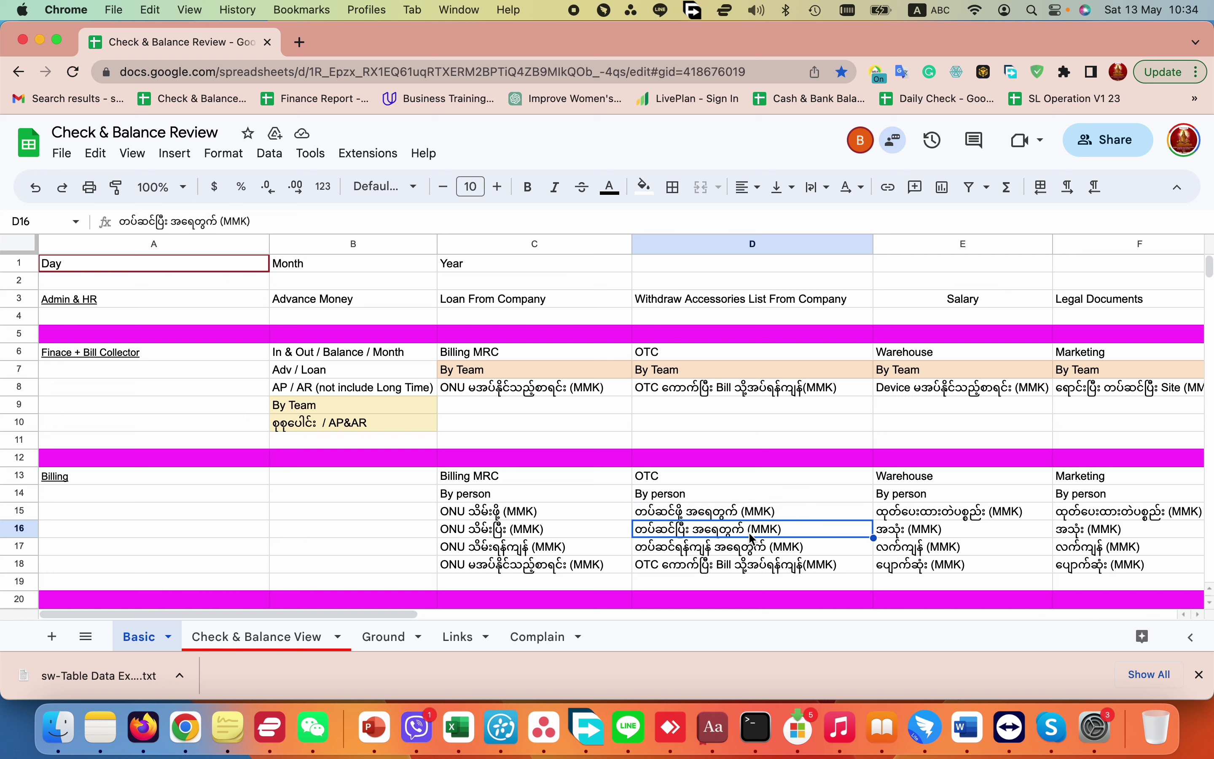
left_click(748, 551)
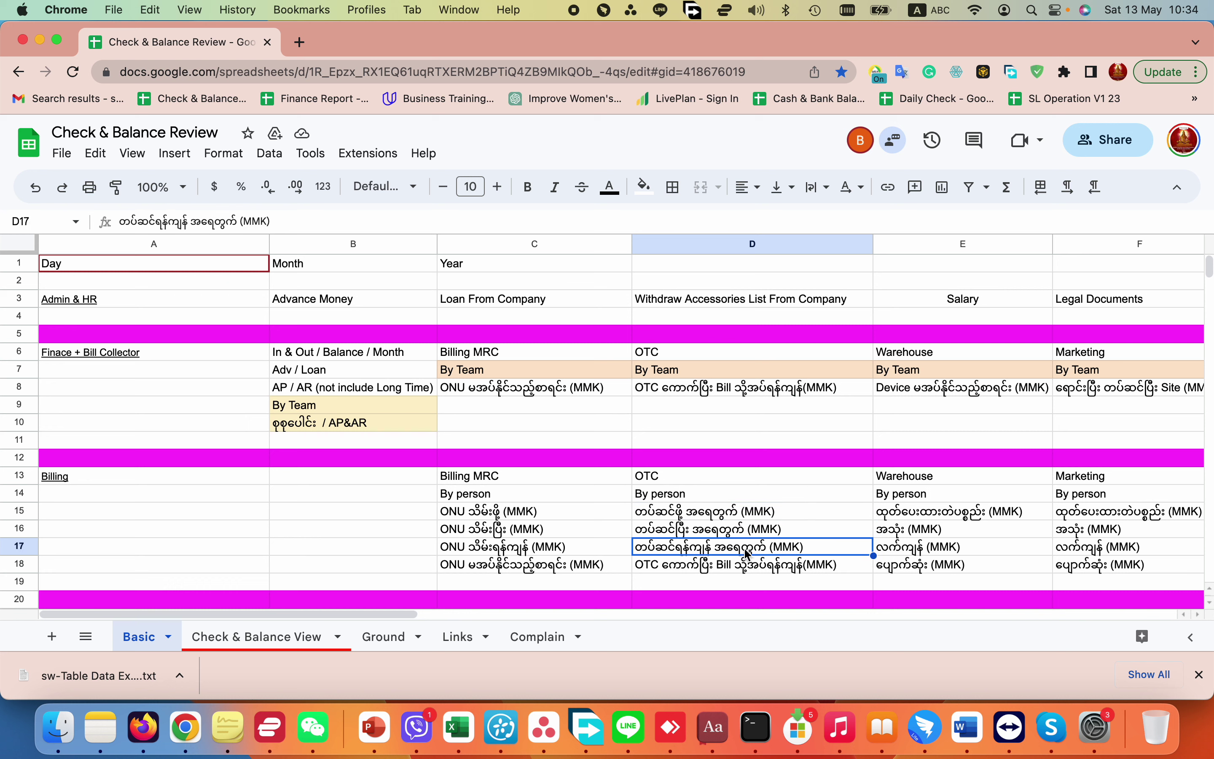
left_click(757, 570)
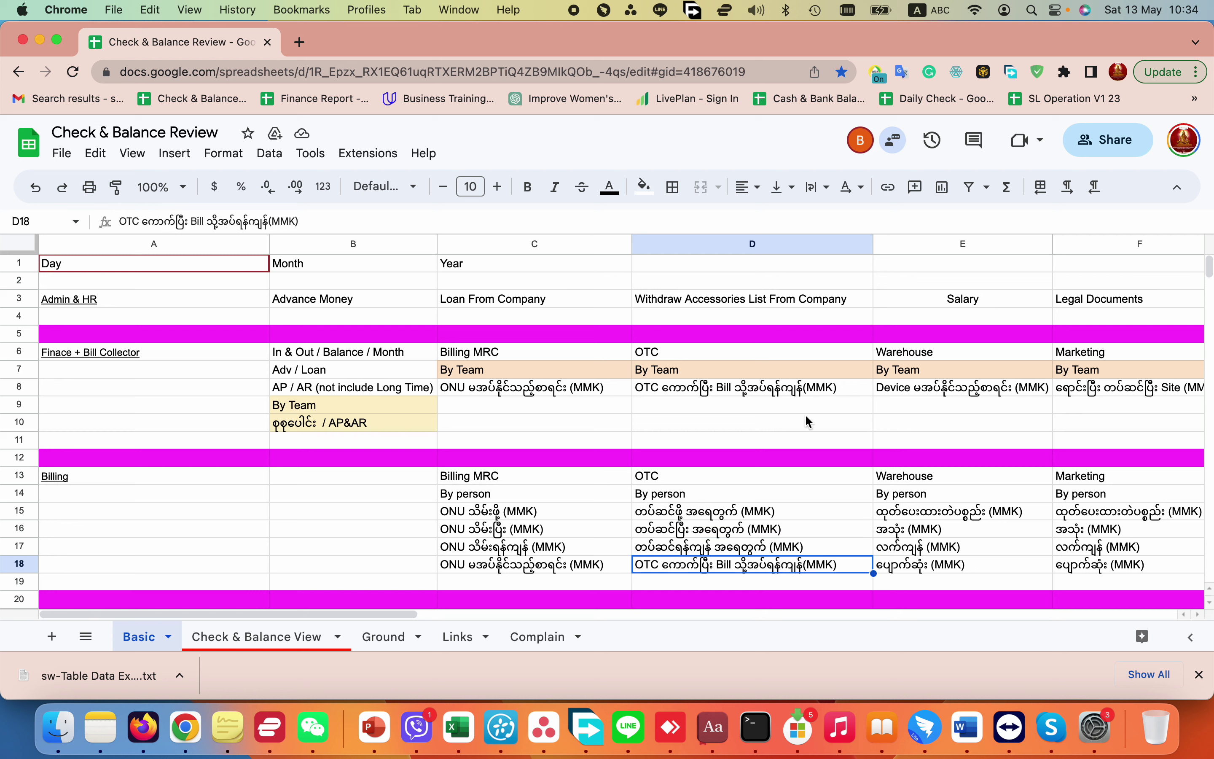
left_click(799, 401)
left_click(816, 386)
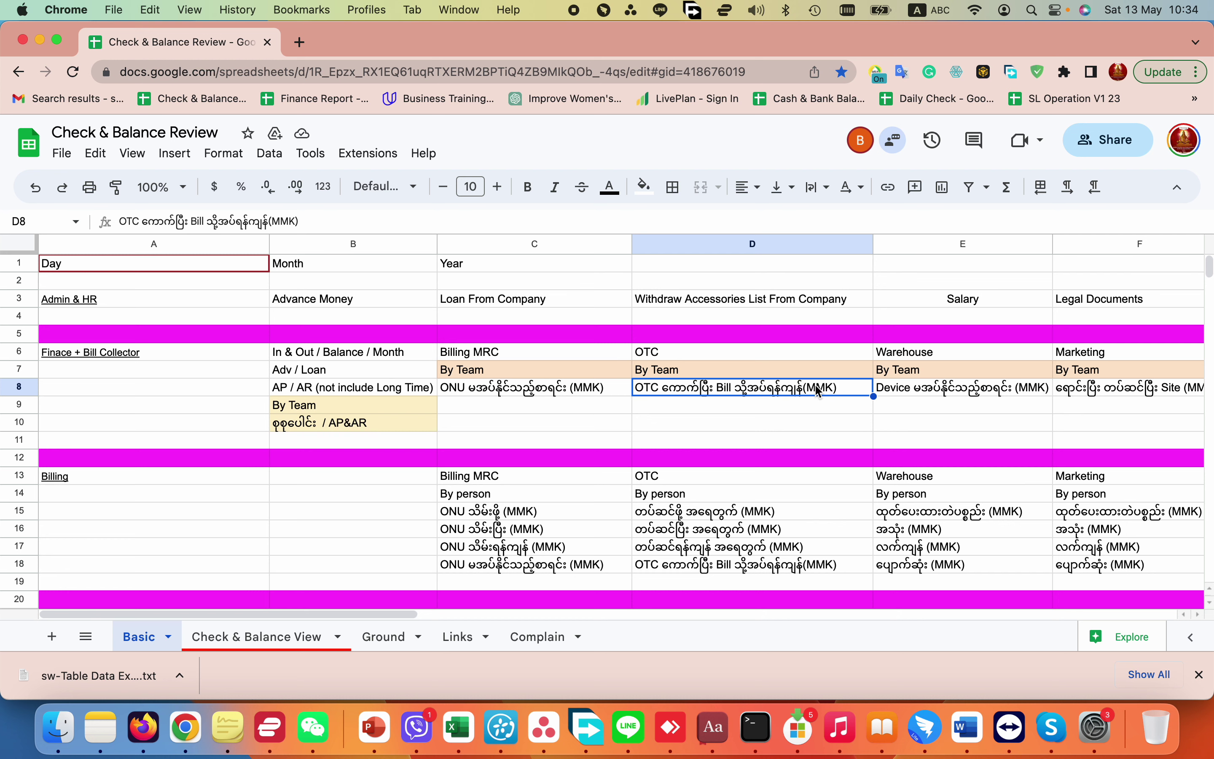
- Examine the Warehouse entry in E8 against the accessories withdrawal item in D3 and the per-person Warehouse items
scroll(814, 384, "right", 3)
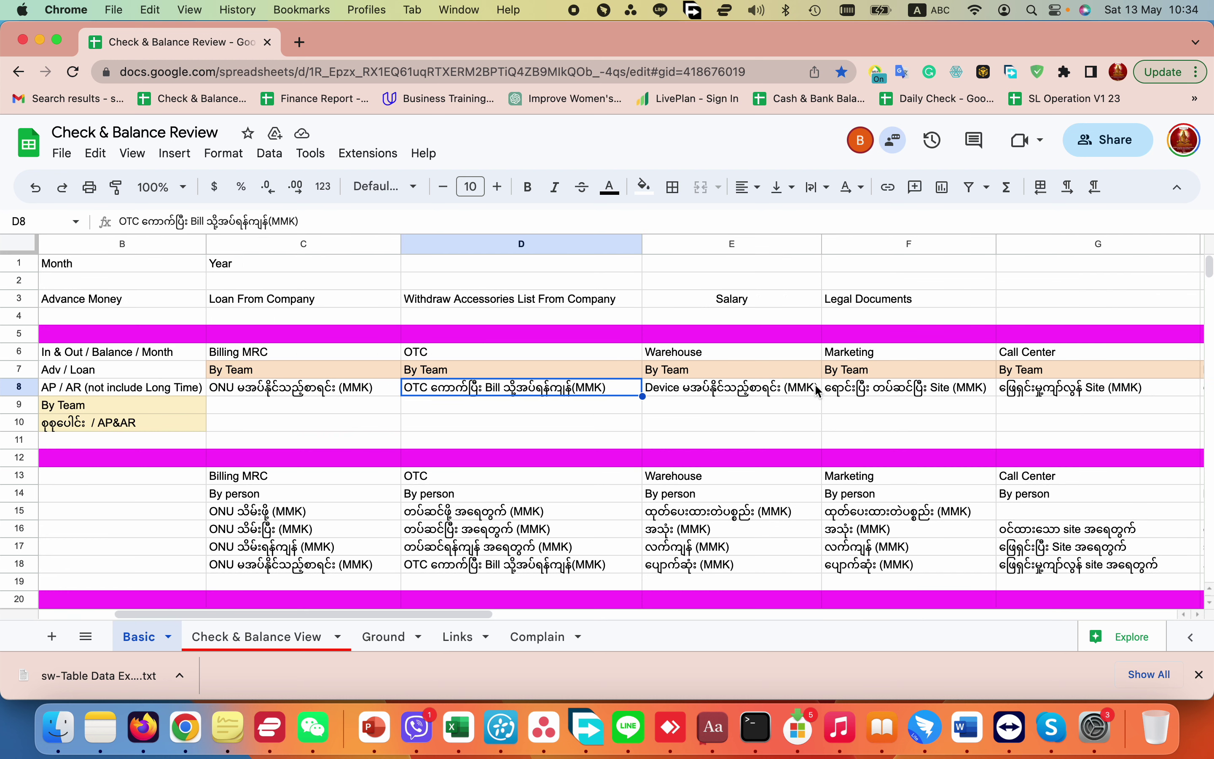
left_click(731, 354)
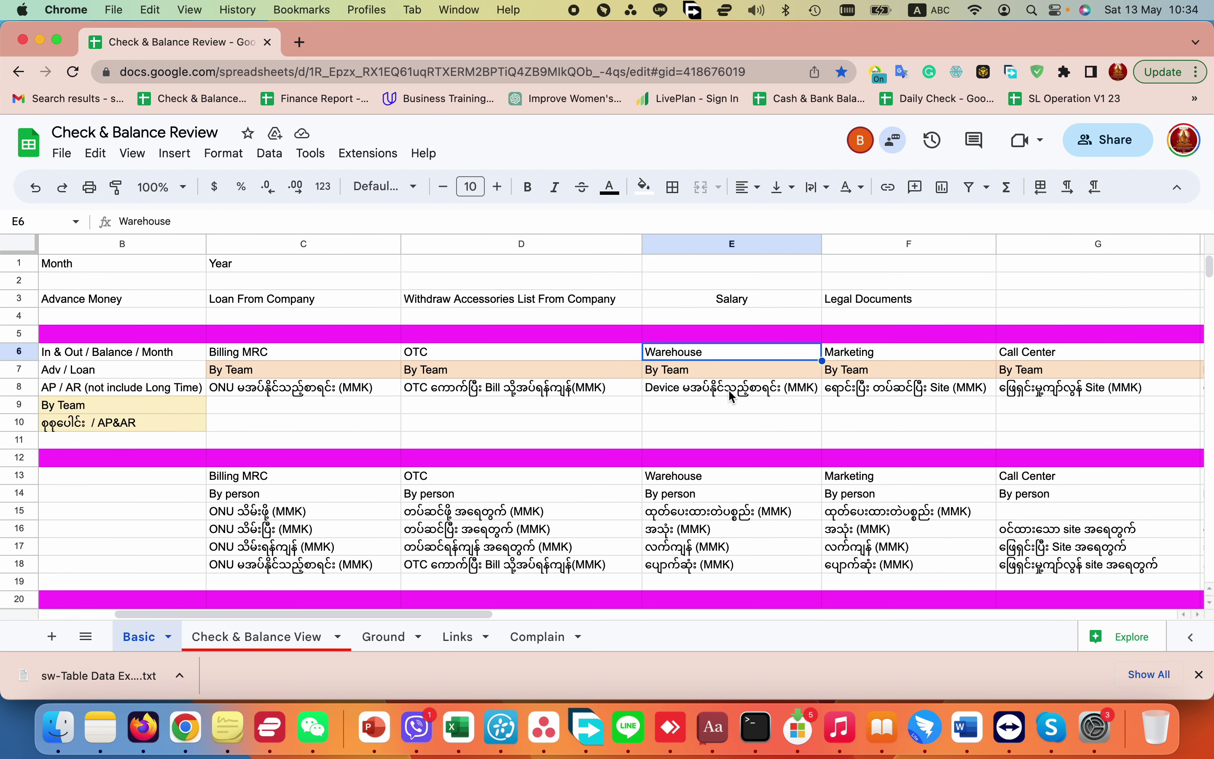
left_click(731, 394)
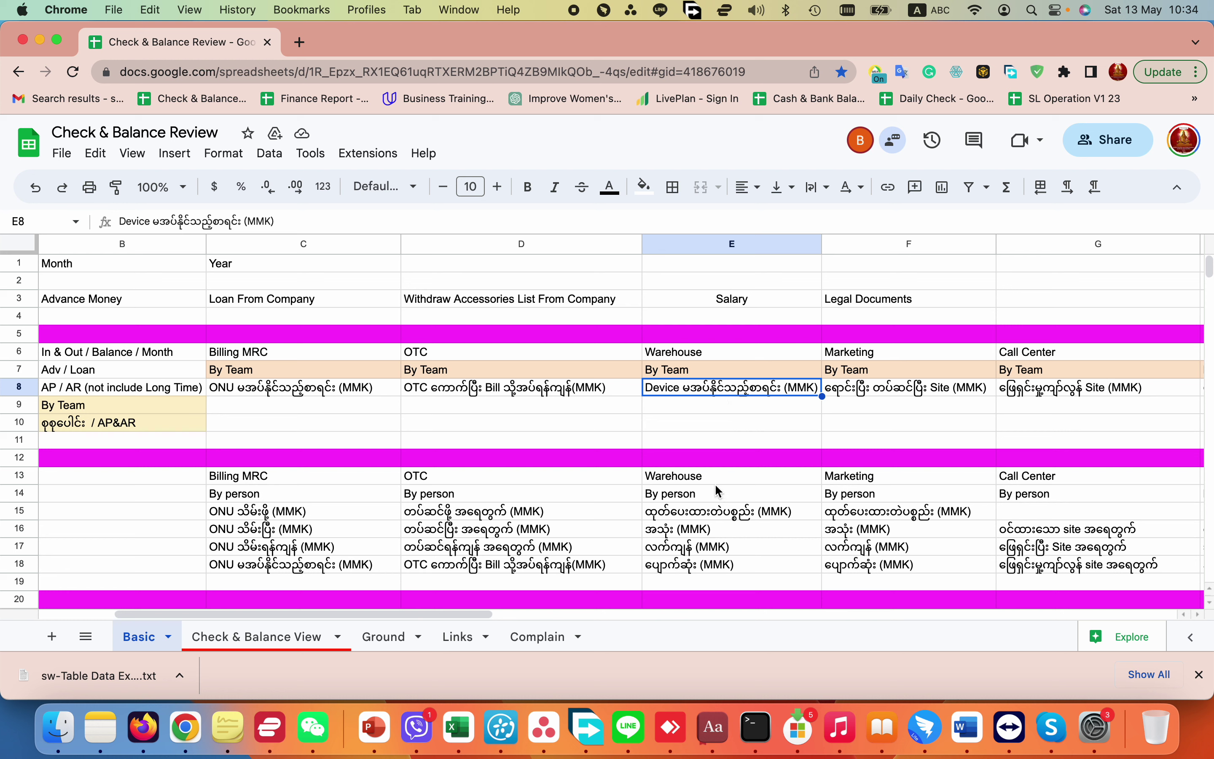
left_click(580, 298)
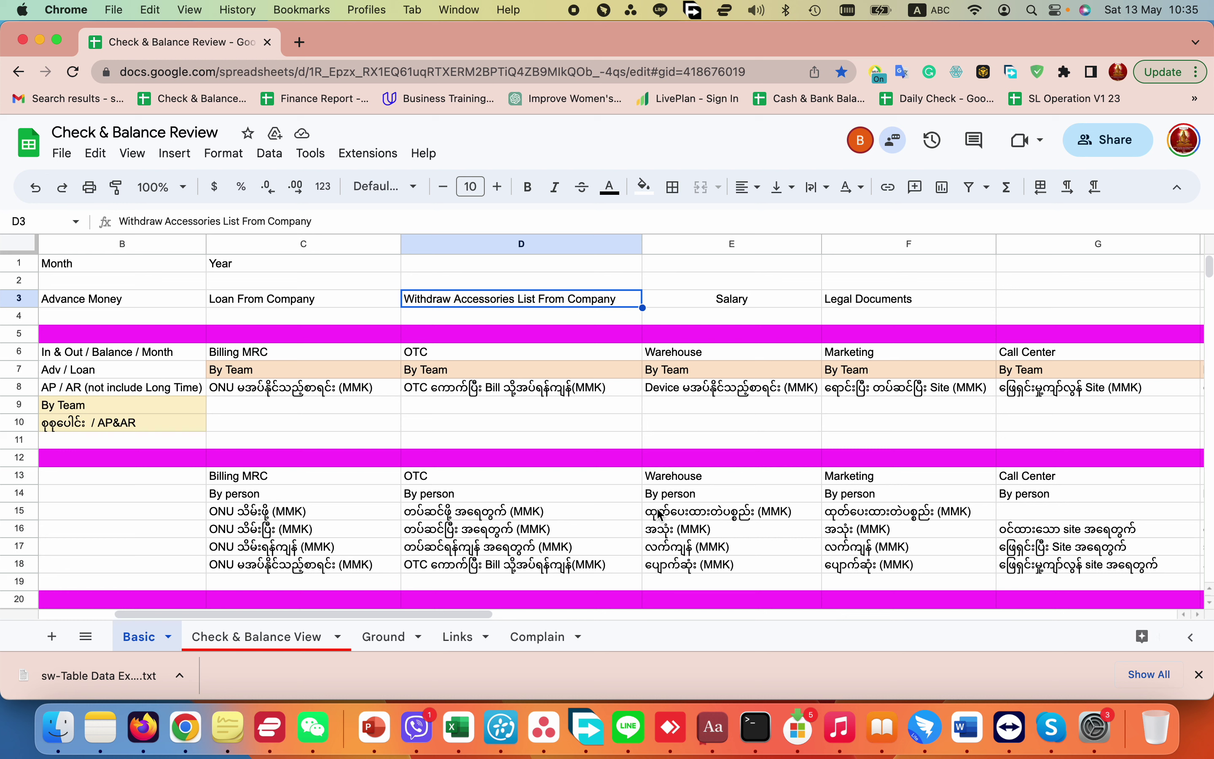
left_click(680, 528)
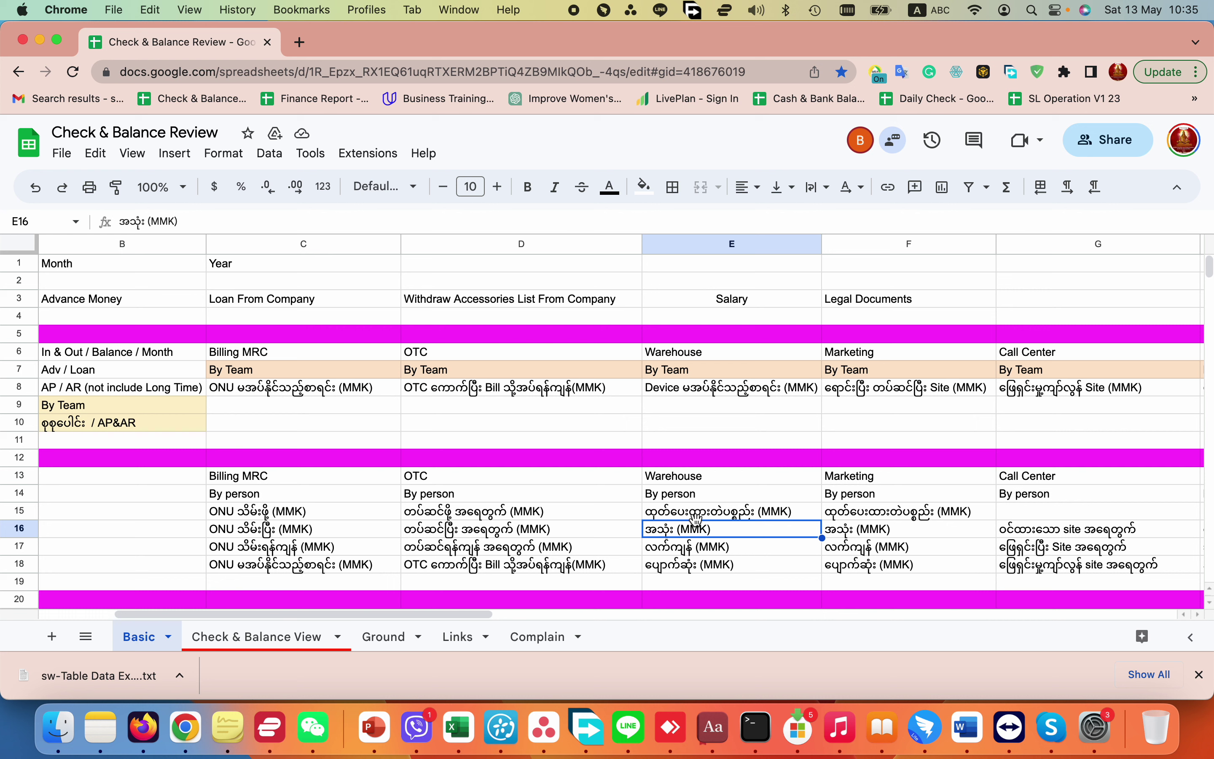
left_click(754, 399)
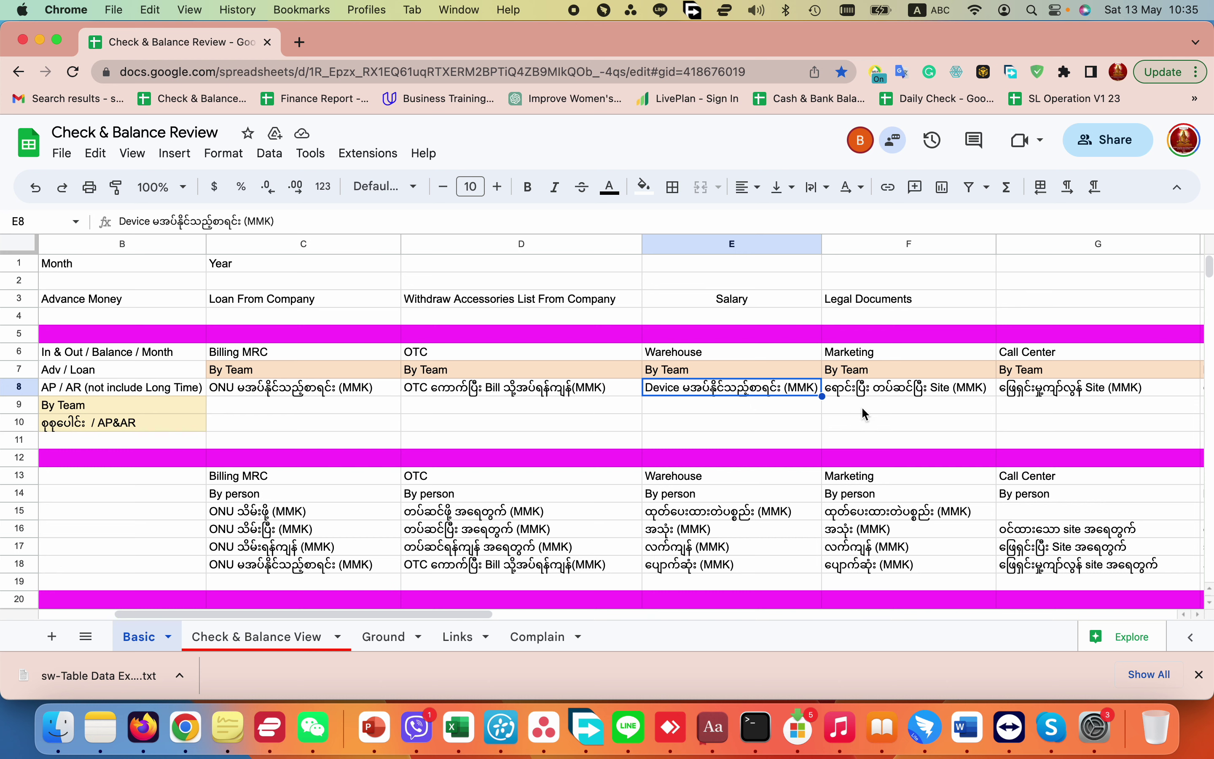
- Examine the Marketing and Call Center entries by team in row 8 and by person in the Billing section
left_click(863, 518)
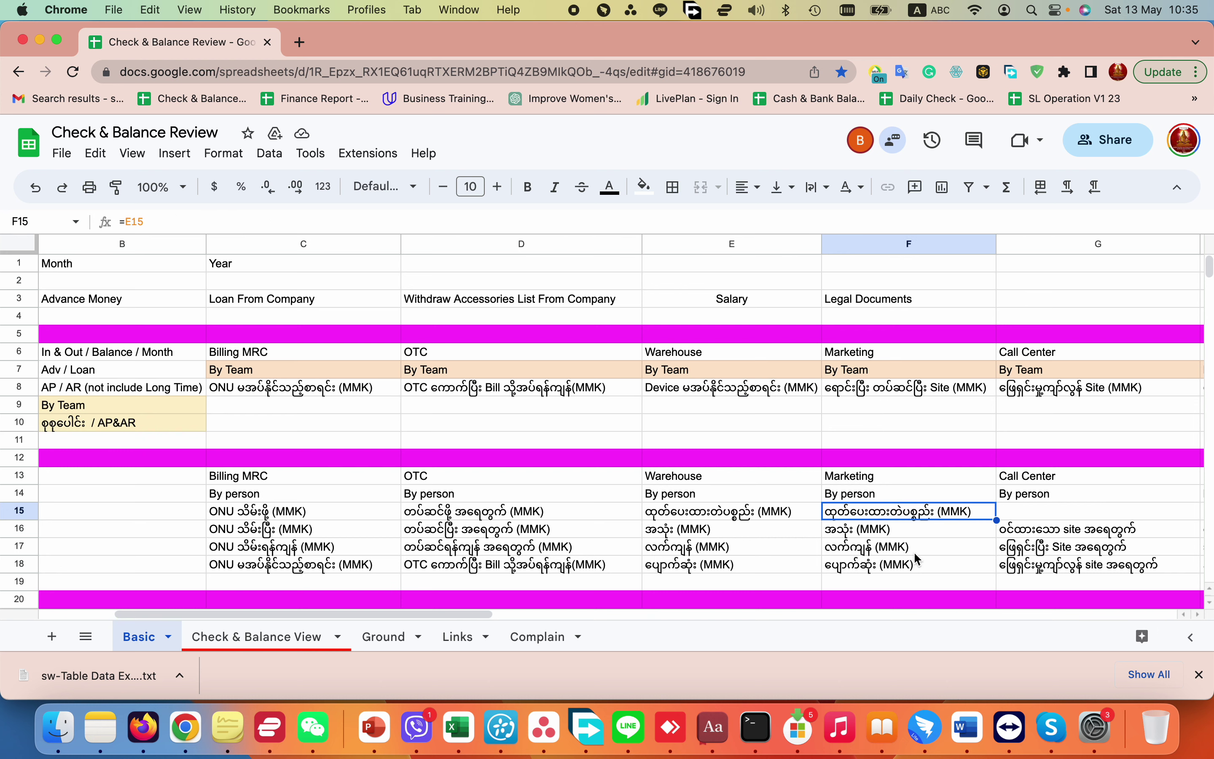
scroll(930, 536, "right", 3)
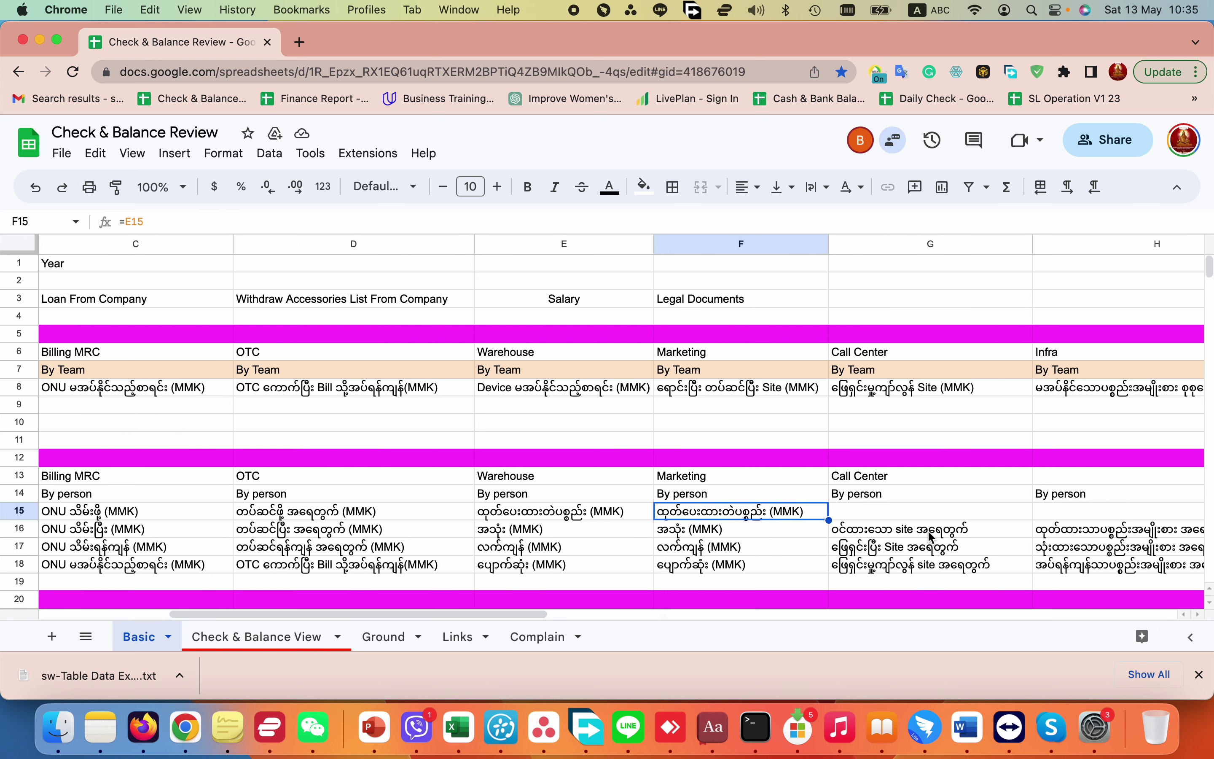
left_click(743, 394)
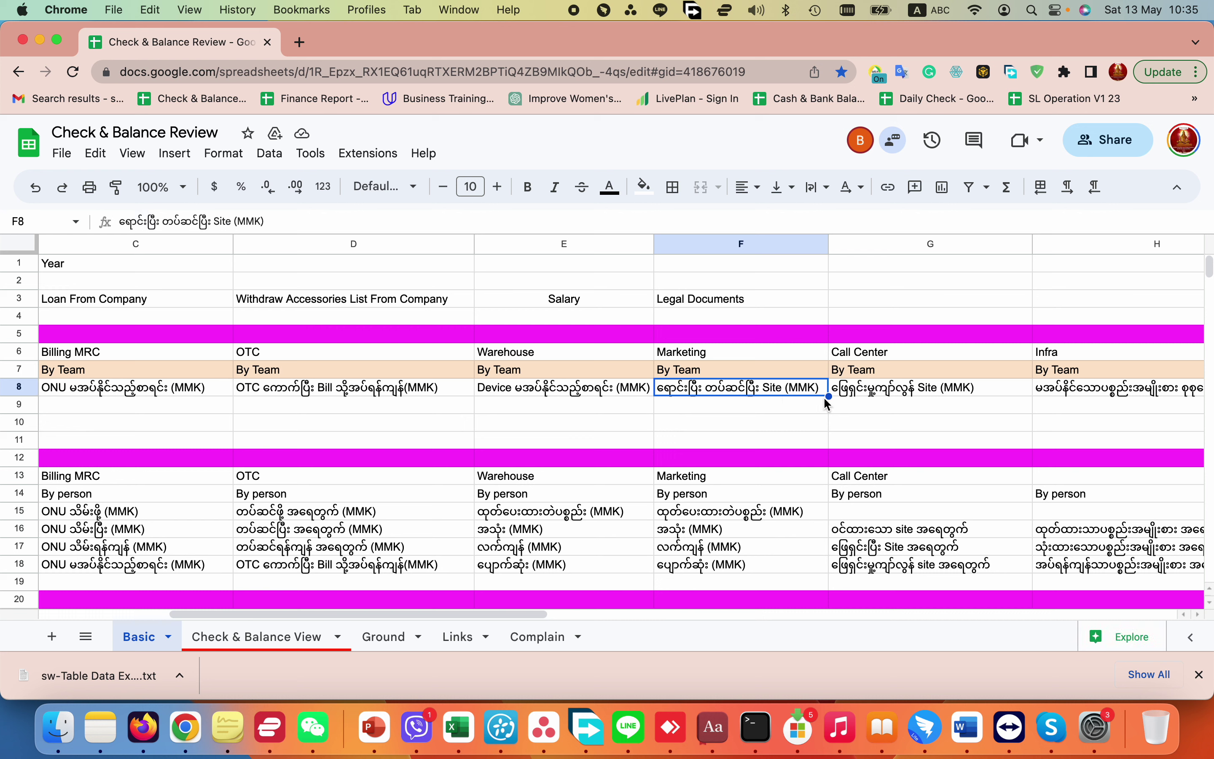
left_click(912, 397)
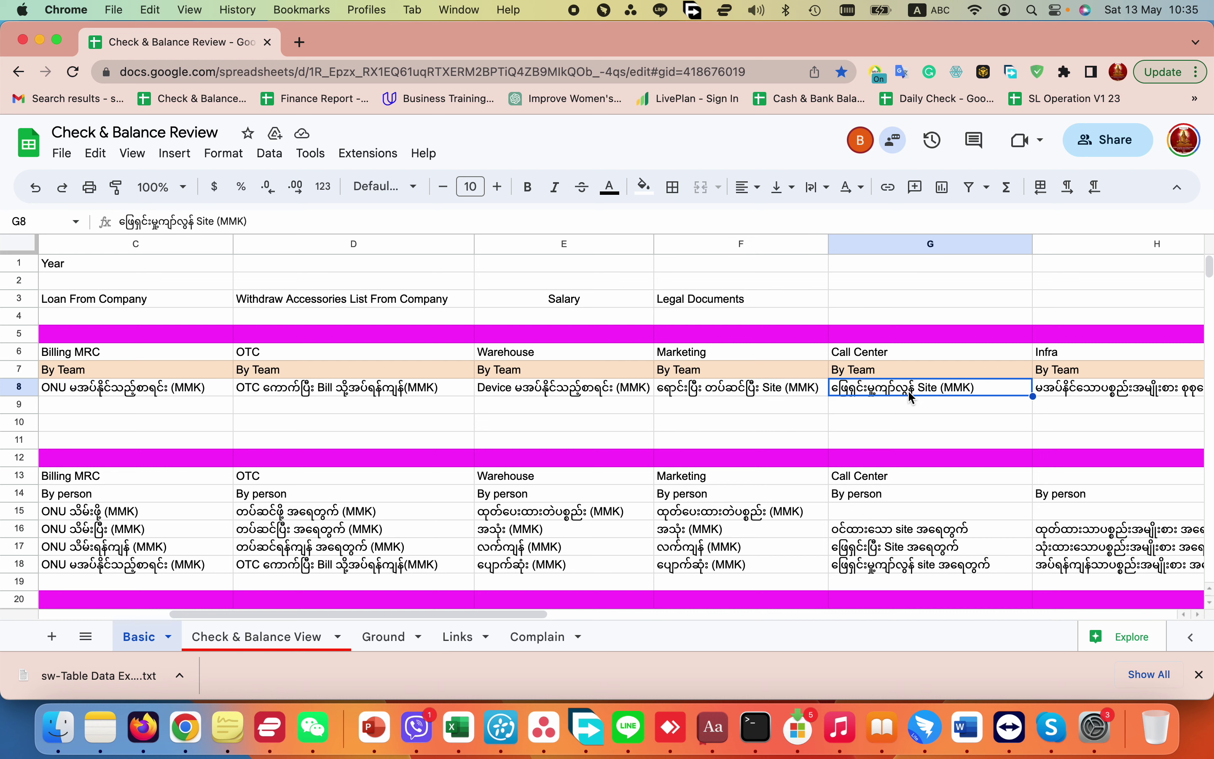
left_click(916, 560)
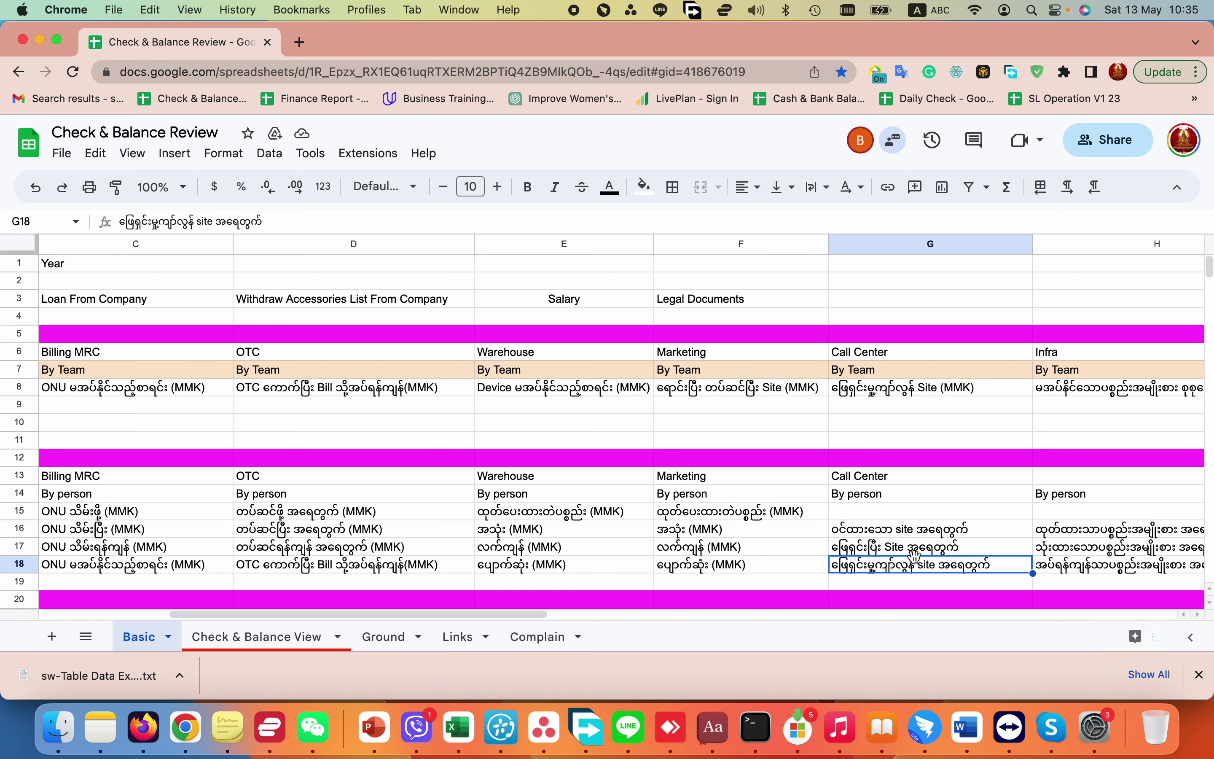
- Examine the Call Center team entry in G8 of the Finance section, comparing it with the per-person item in G18
left_click(974, 396)
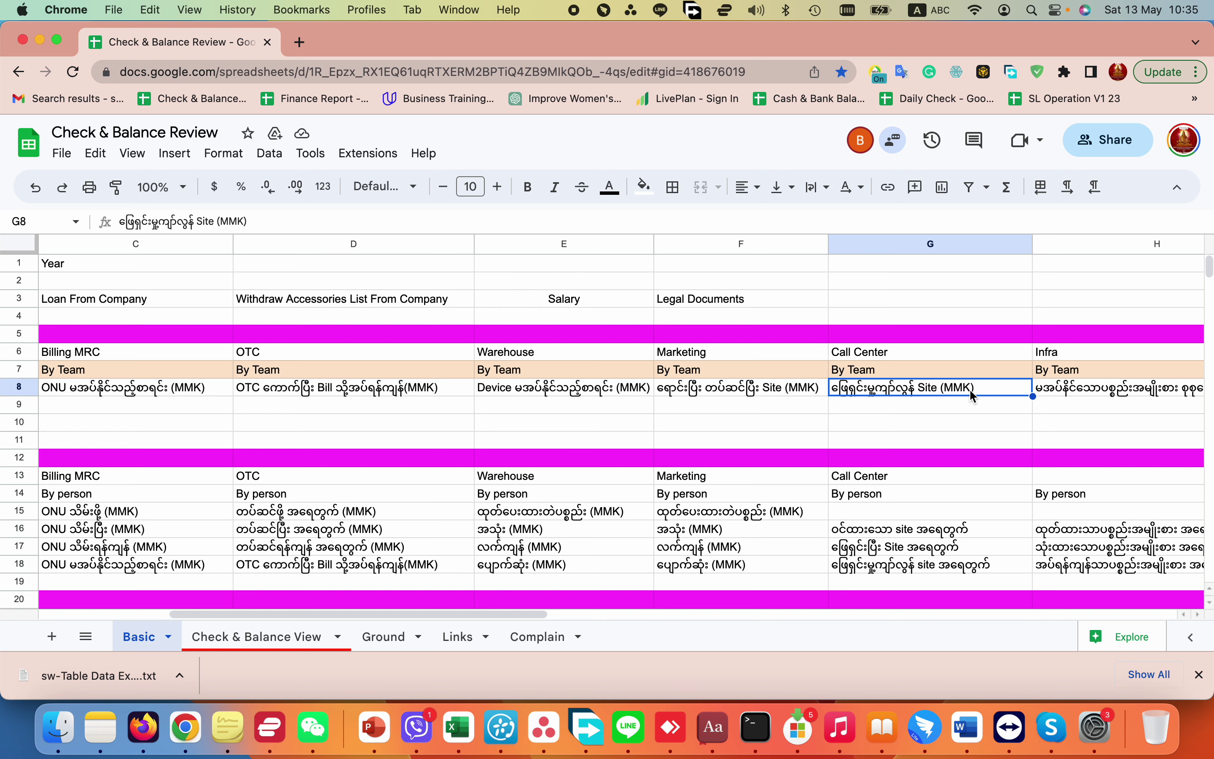
scroll(973, 396, "right", 3)
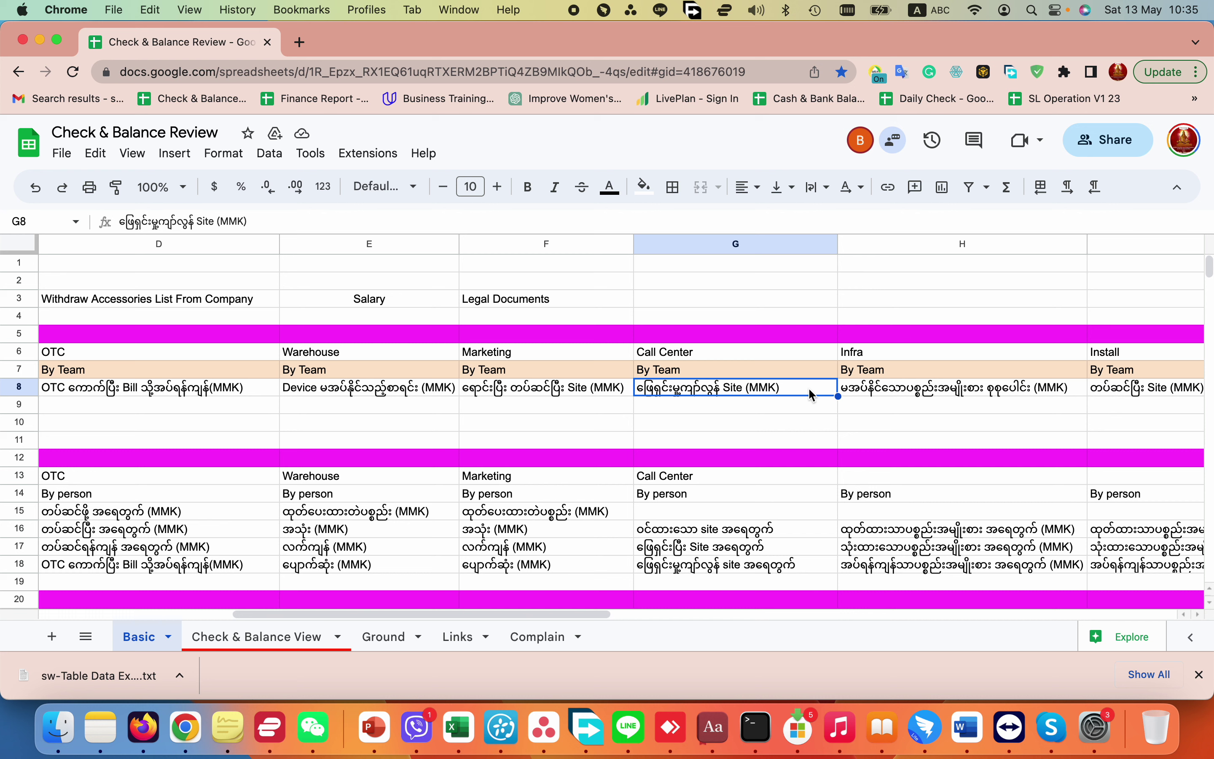
left_click(810, 409)
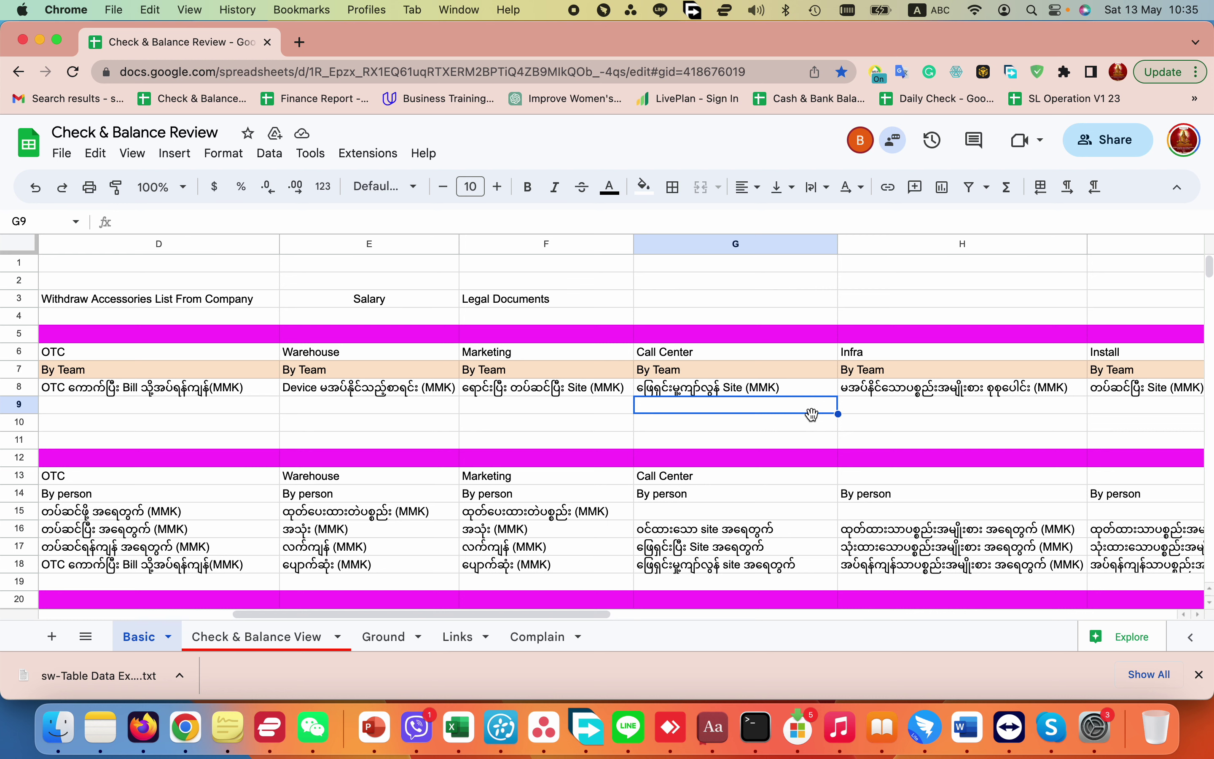
left_click(809, 428)
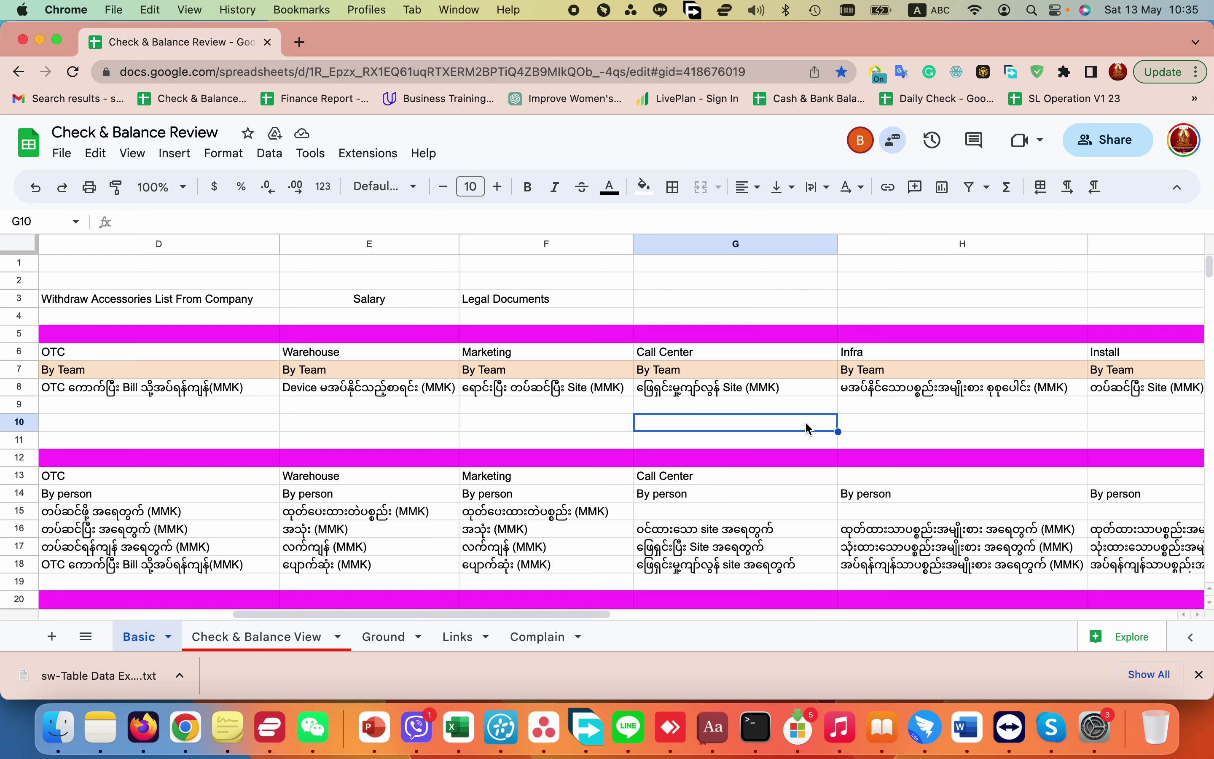
- Compare the Infra team entry in H8 with the per-person material items in H16 to H18 of the Billing section
left_click(868, 411)
scroll(868, 412, "right", 2)
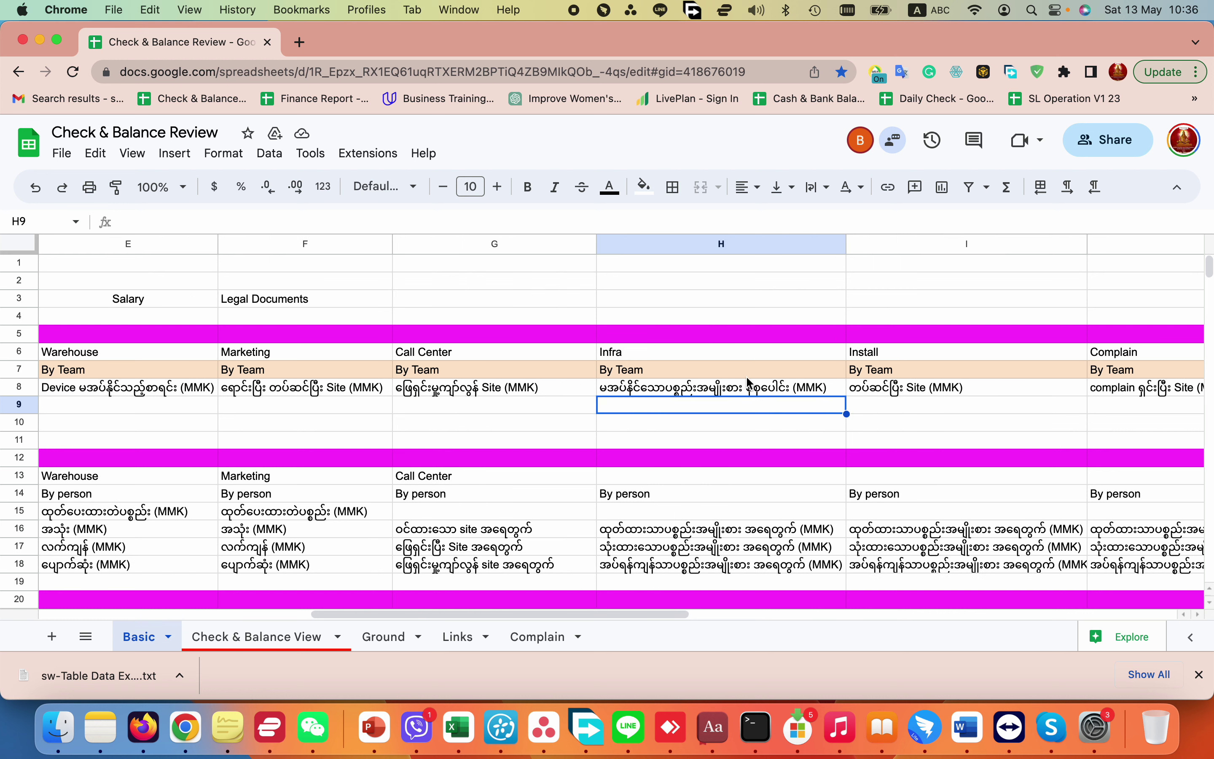
left_click(558, 404)
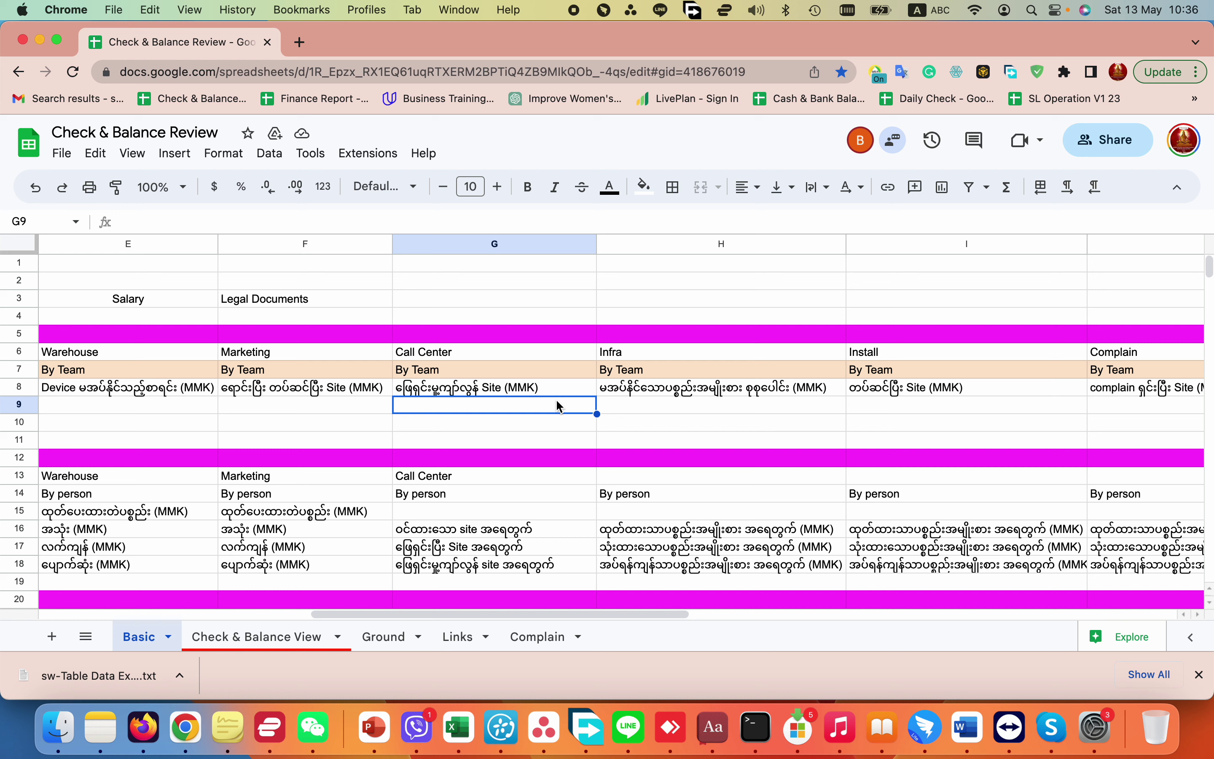
left_click(644, 409)
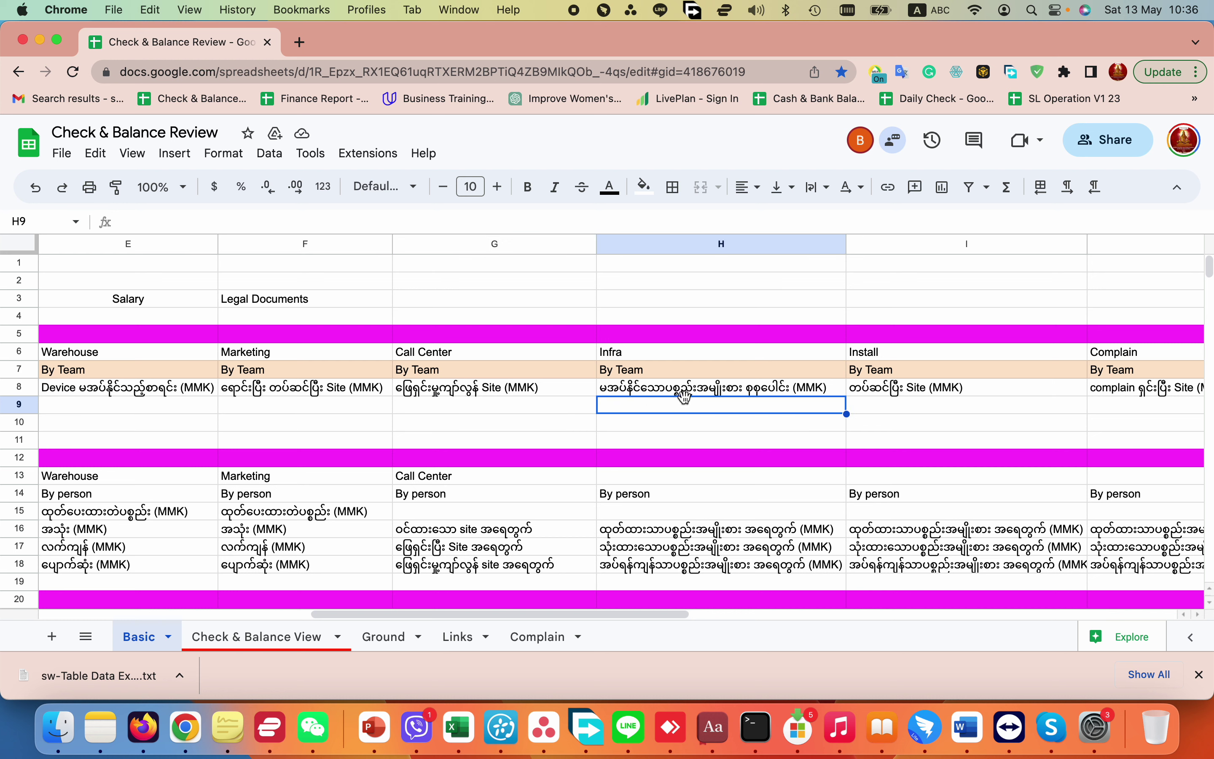
left_click(696, 392)
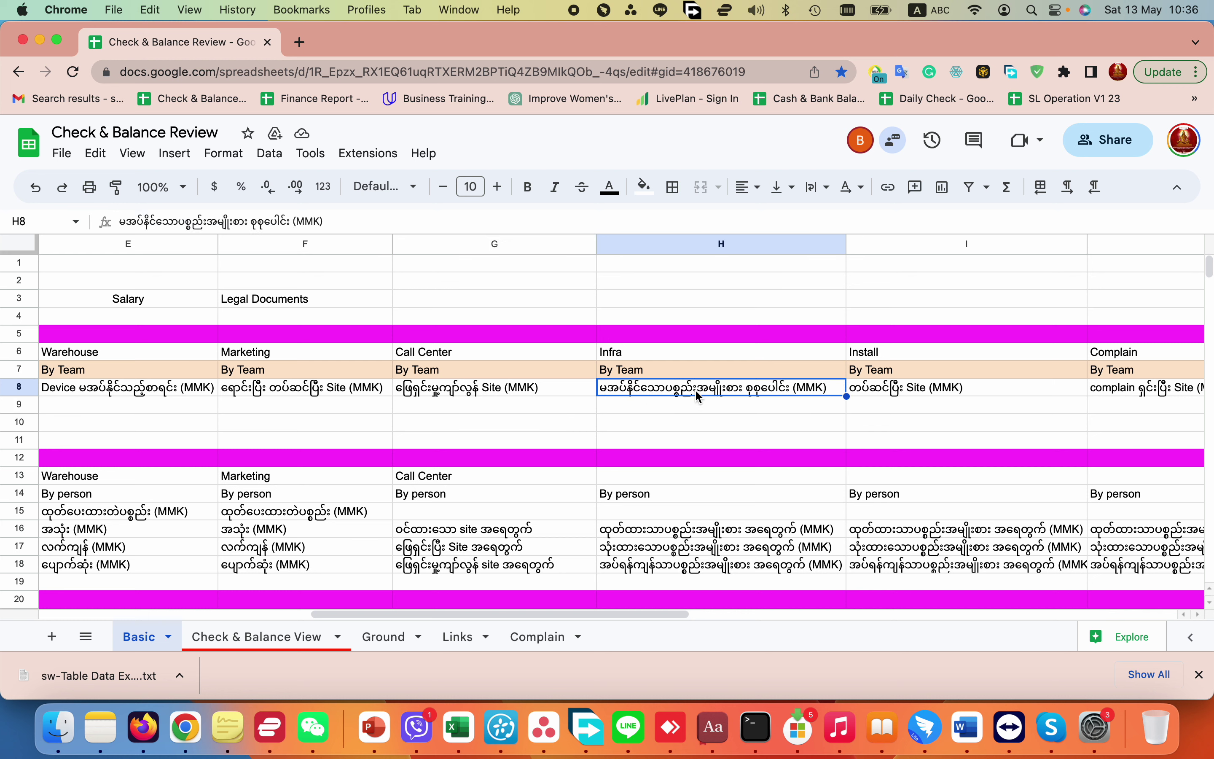
left_click(691, 415)
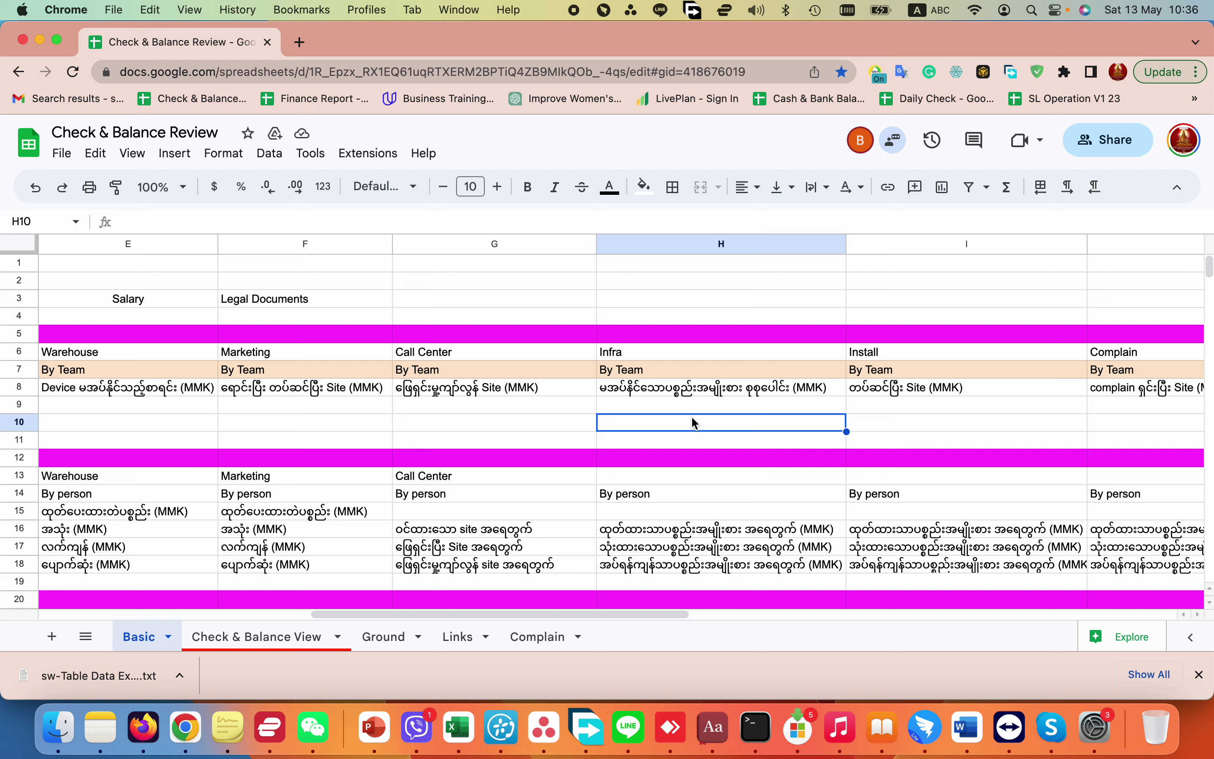
left_click(695, 527)
left_click(695, 548)
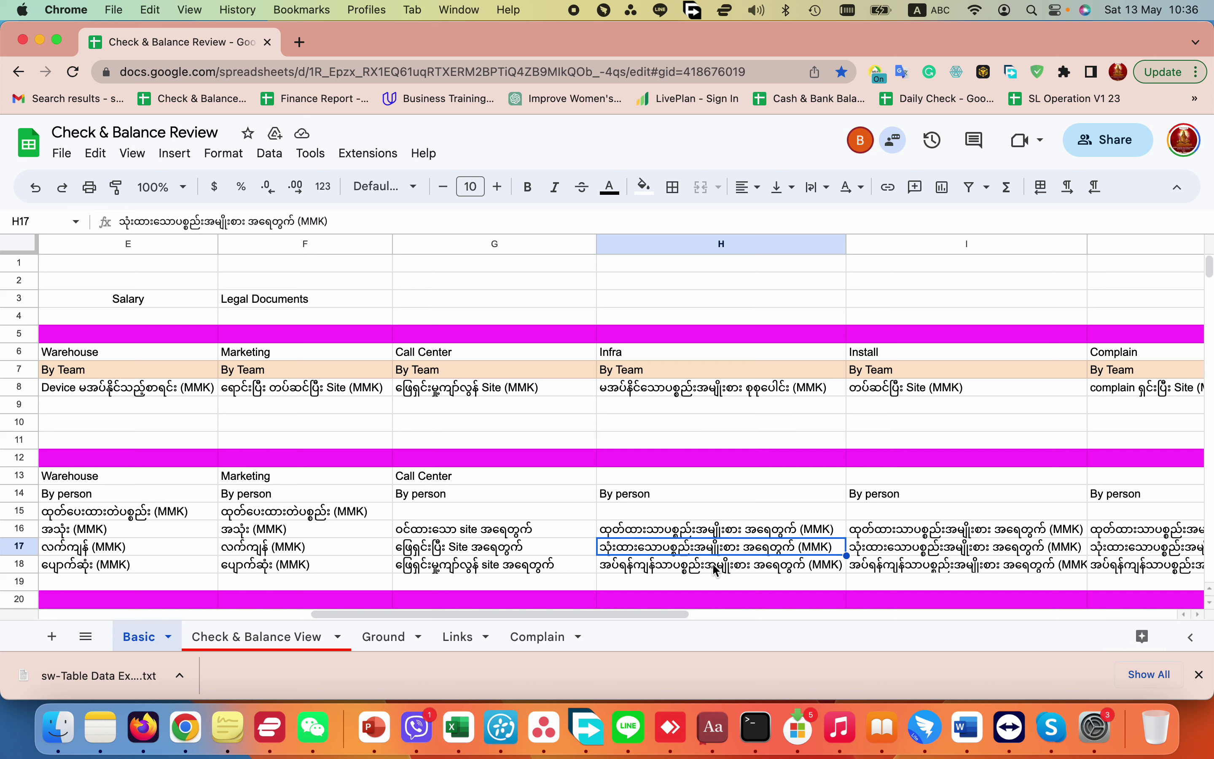
left_click(747, 396)
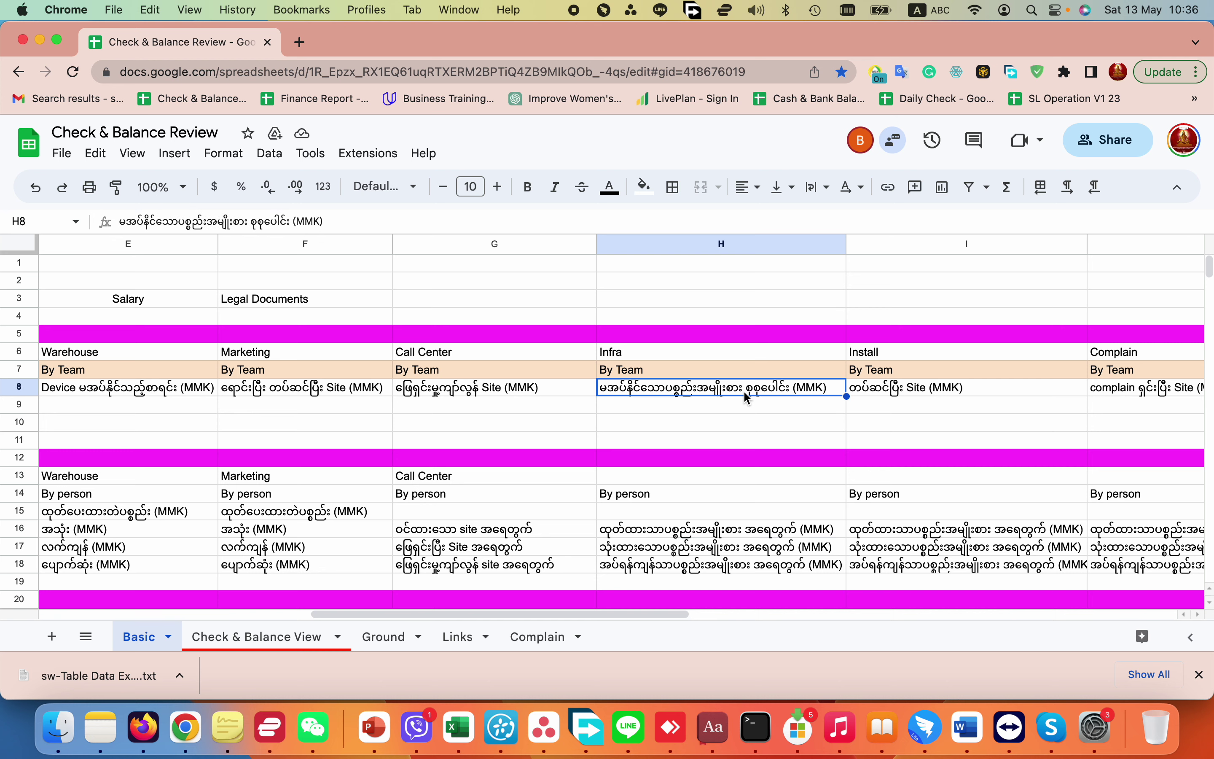
- Examine the Install team entry in I8 and the Complain team entry in J8
left_click(860, 394)
scroll(861, 397, "right", 1)
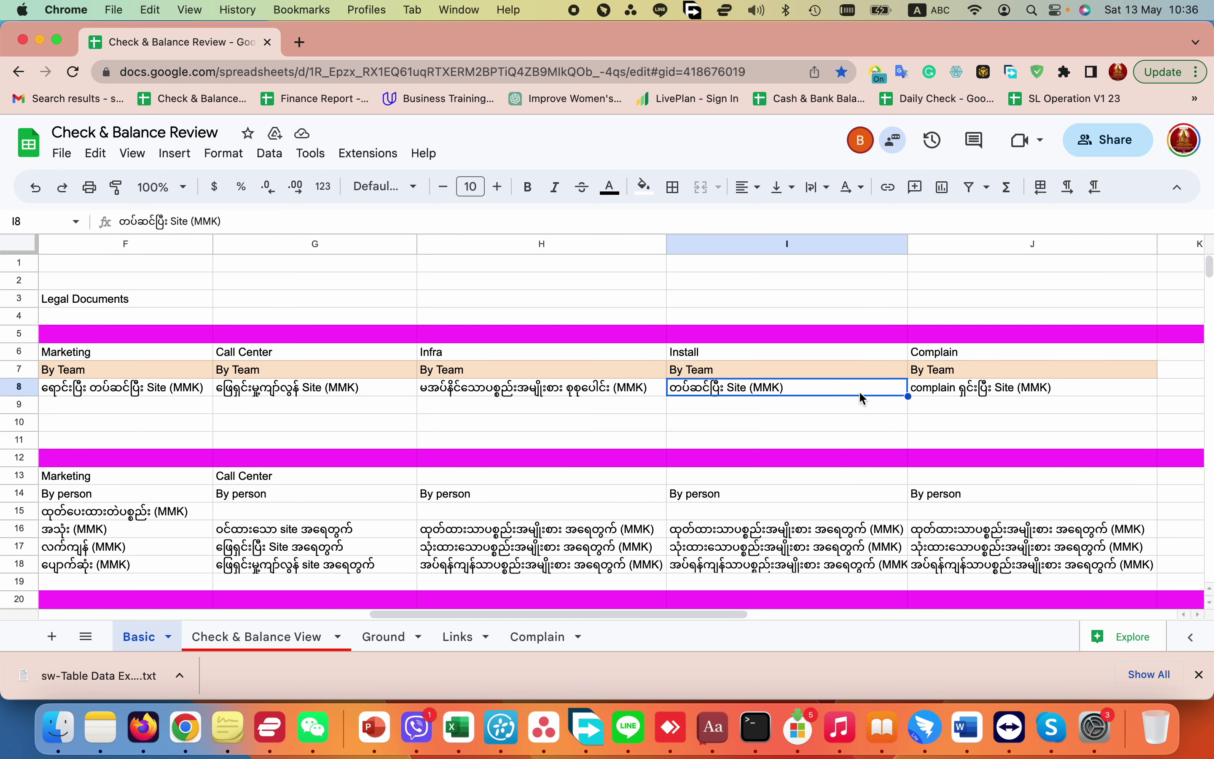
left_click(926, 390)
- Review the Finance and Bill Collector items in B6 to B10, from In & Out / Balance to the AP&AR entry, alongside the team columns through Complain
scroll(712, 371, "left", 5)
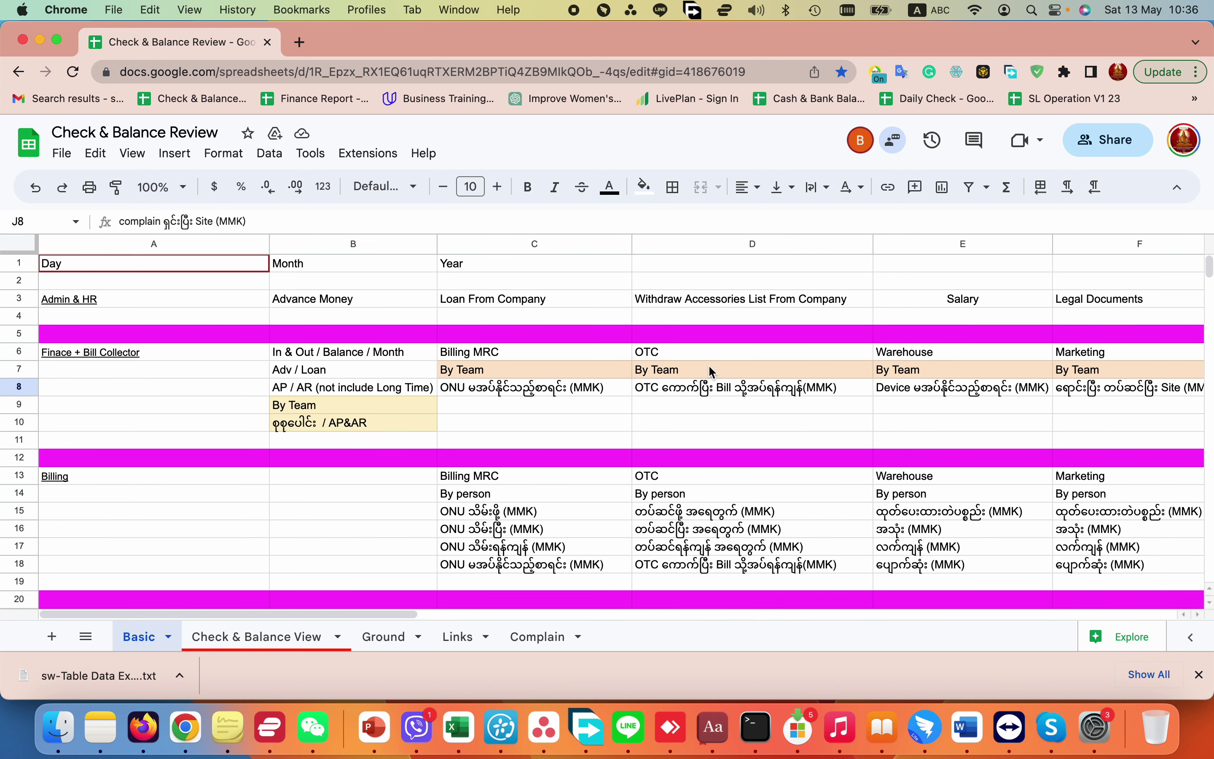
left_click(288, 356)
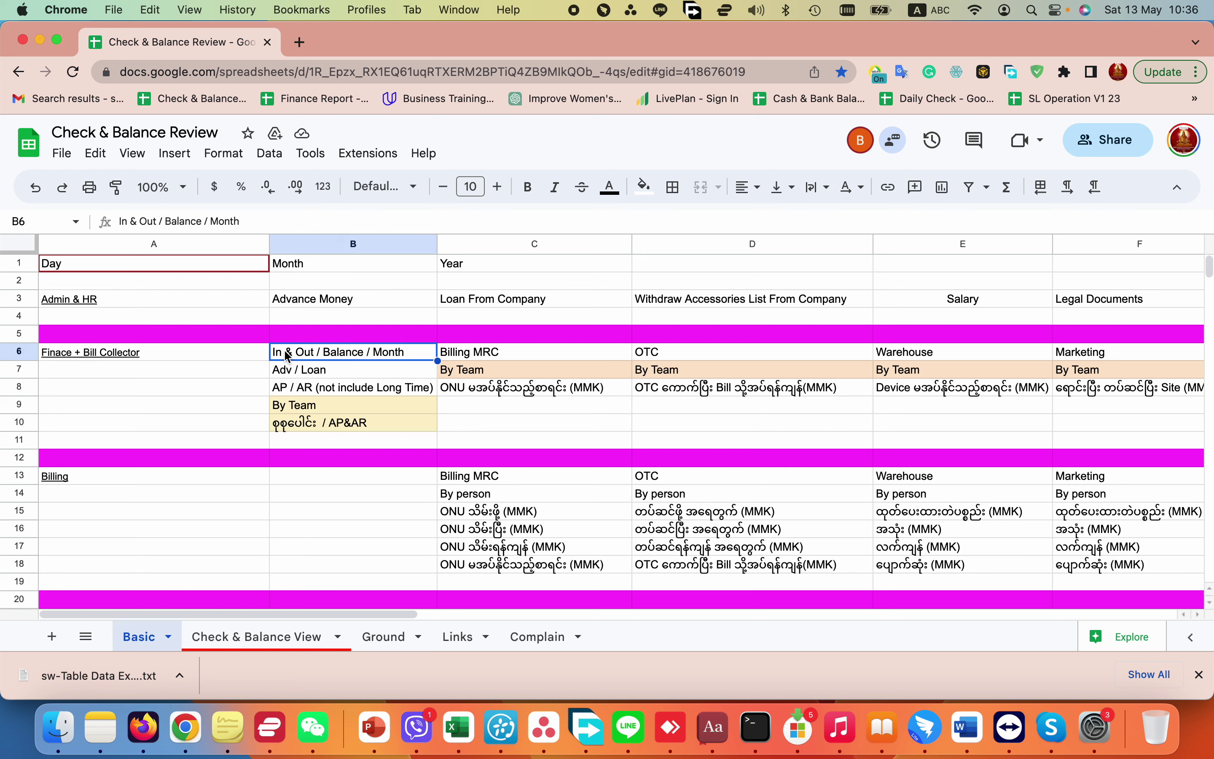
left_click(279, 374)
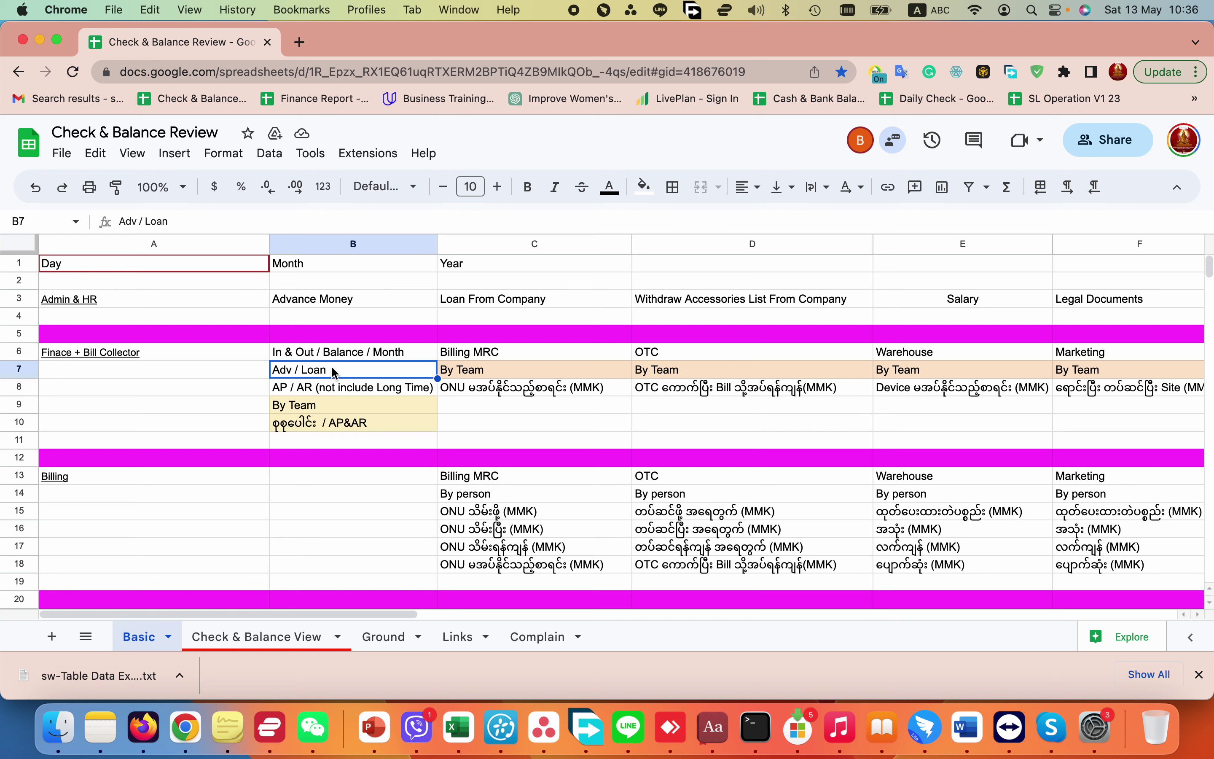
left_click(289, 390)
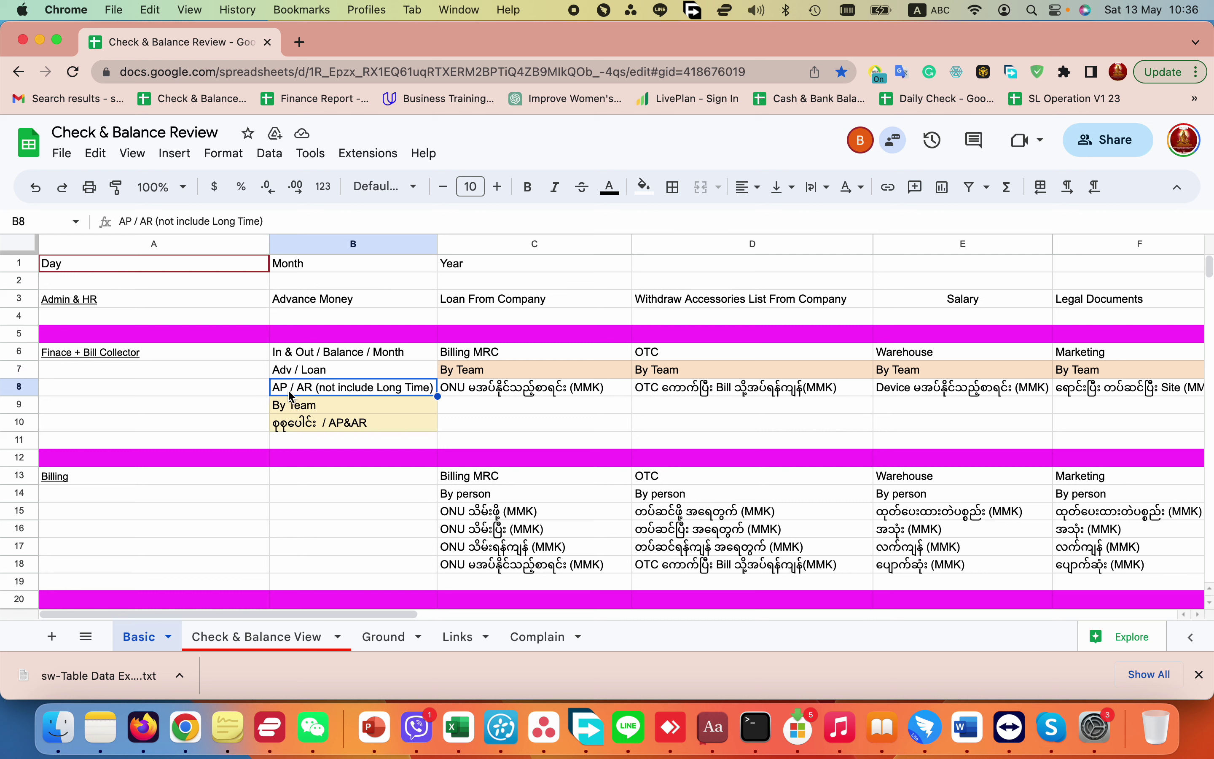
left_click(367, 403)
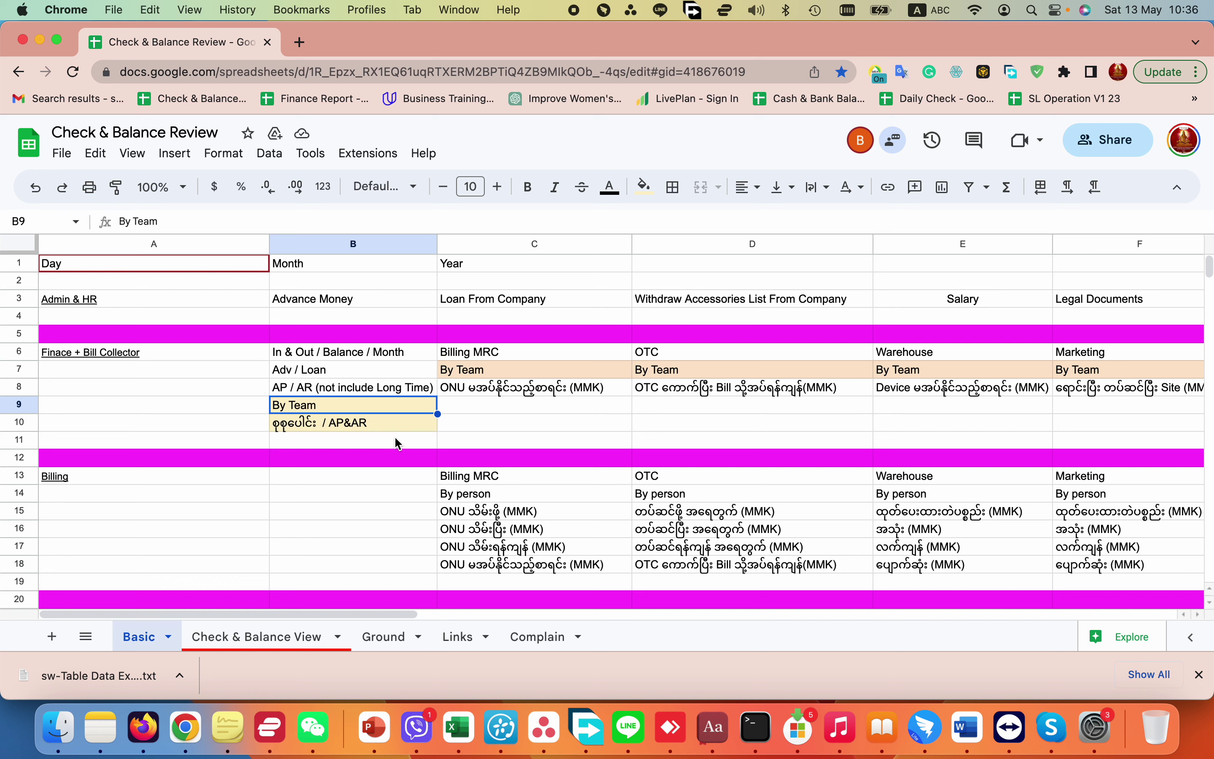
left_click(409, 423)
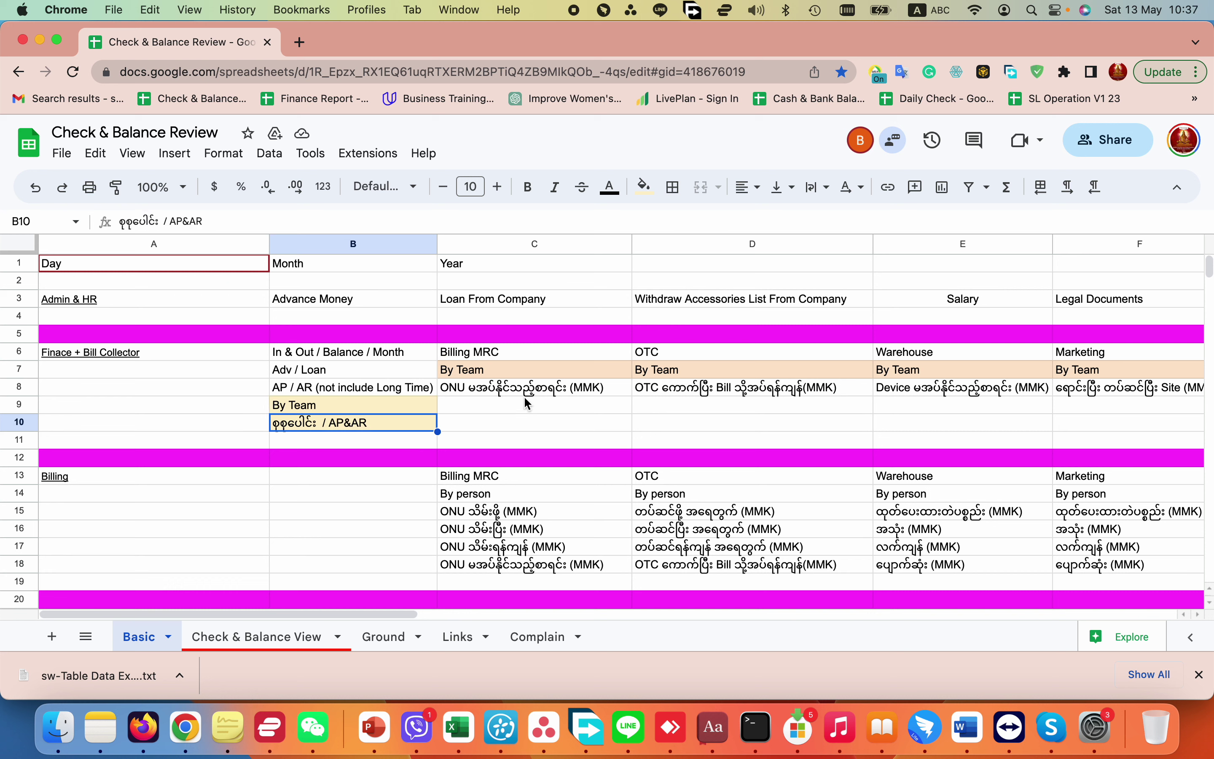
scroll(896, 409, "right", 10)
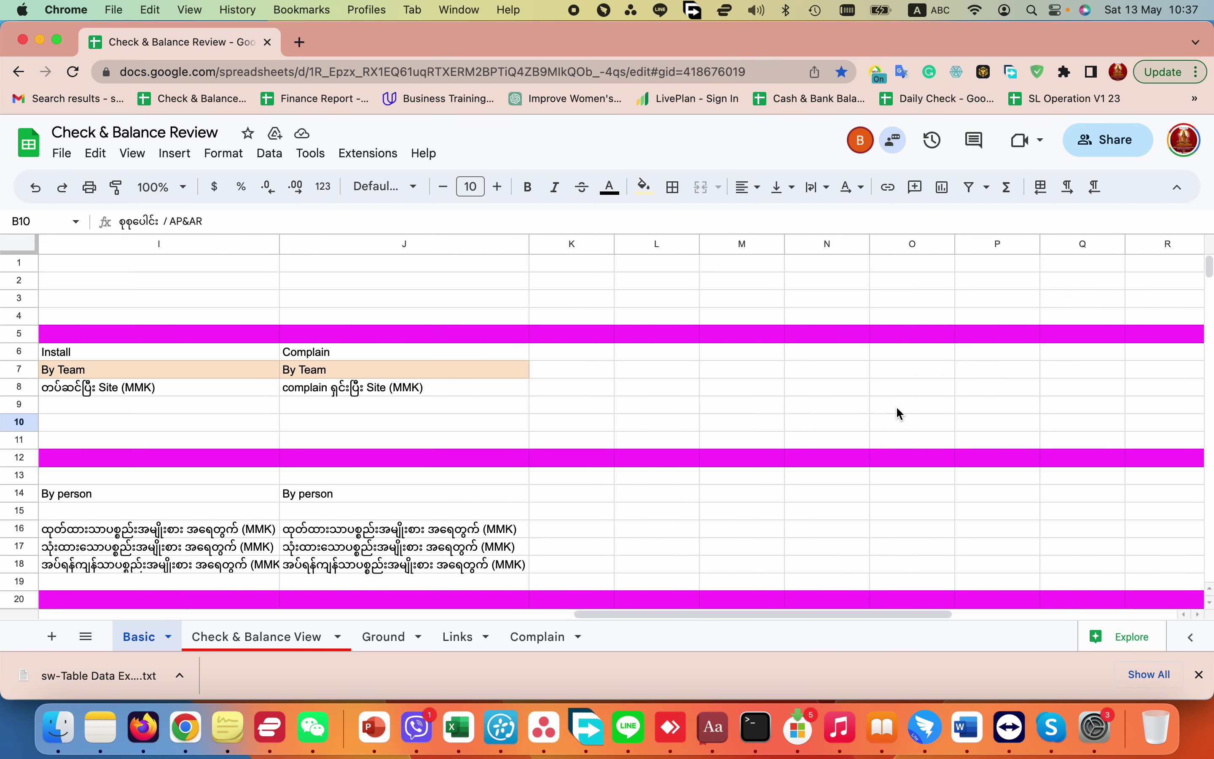
scroll(897, 408, "left", 10)
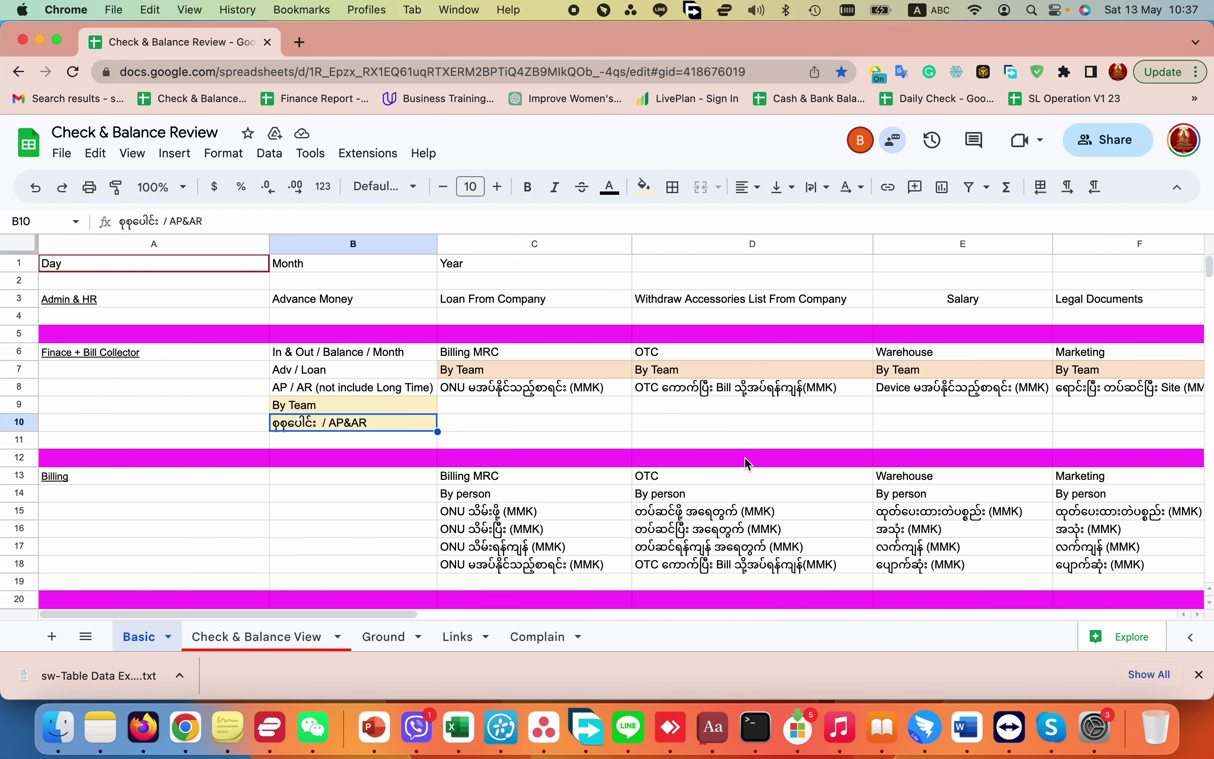